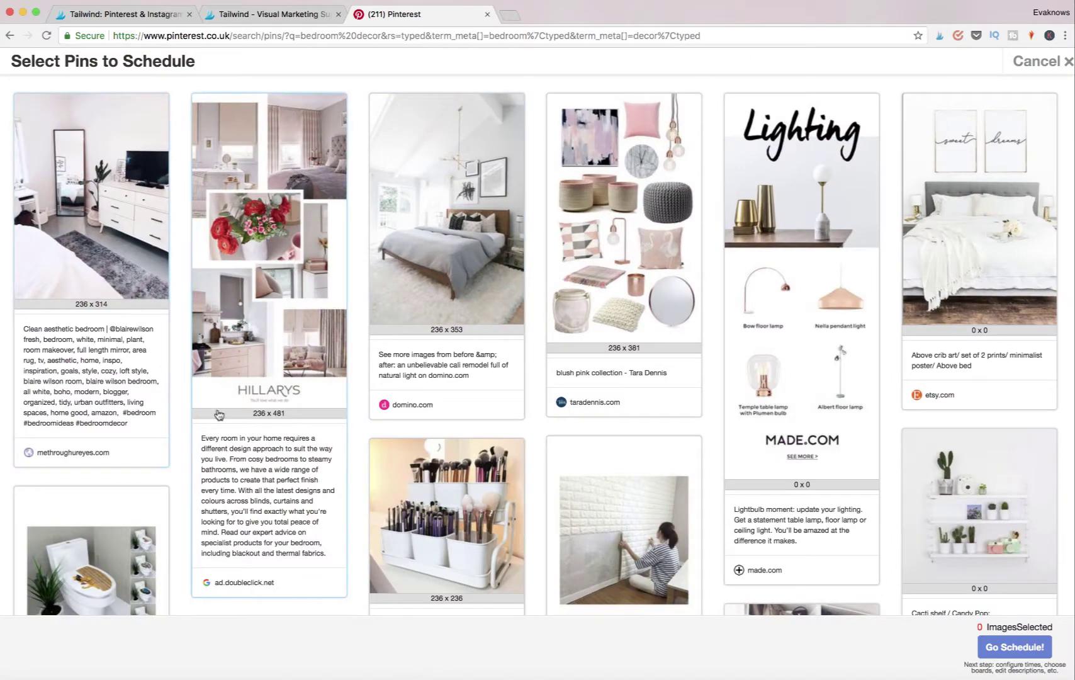
# Select the clean aesthetic bedroom, Hillarys, domino.com bedroom, blush pink collection and MADE.com lighting pins for scheduling.
pyautogui.scroll(-5, 806, 490)
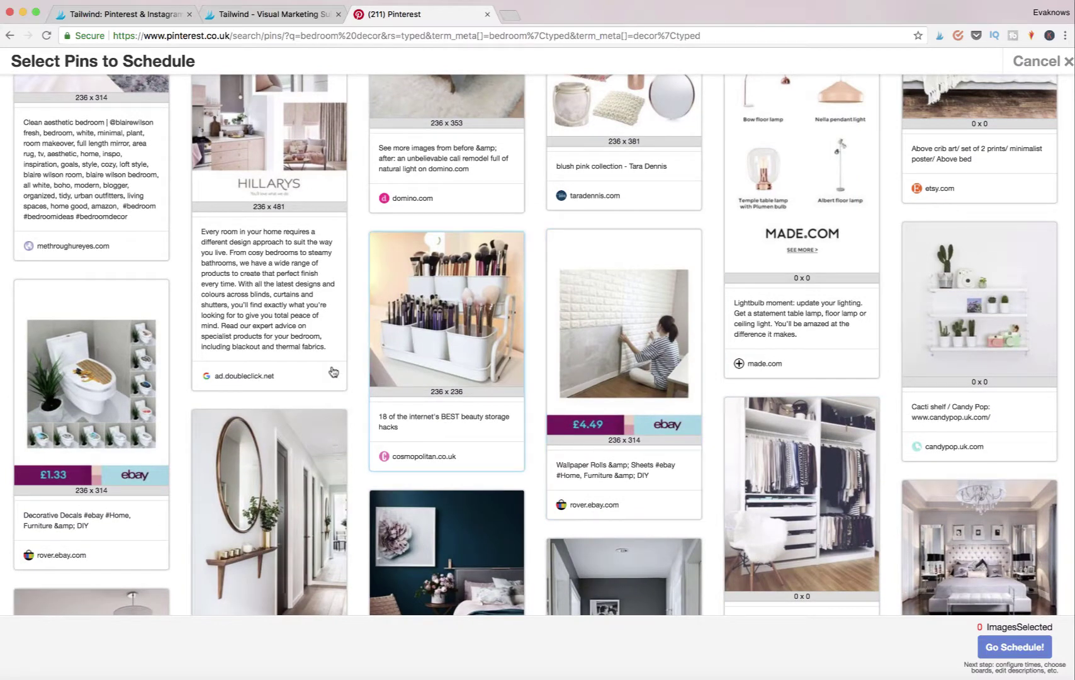
pyautogui.scroll(-7, 521, 350)
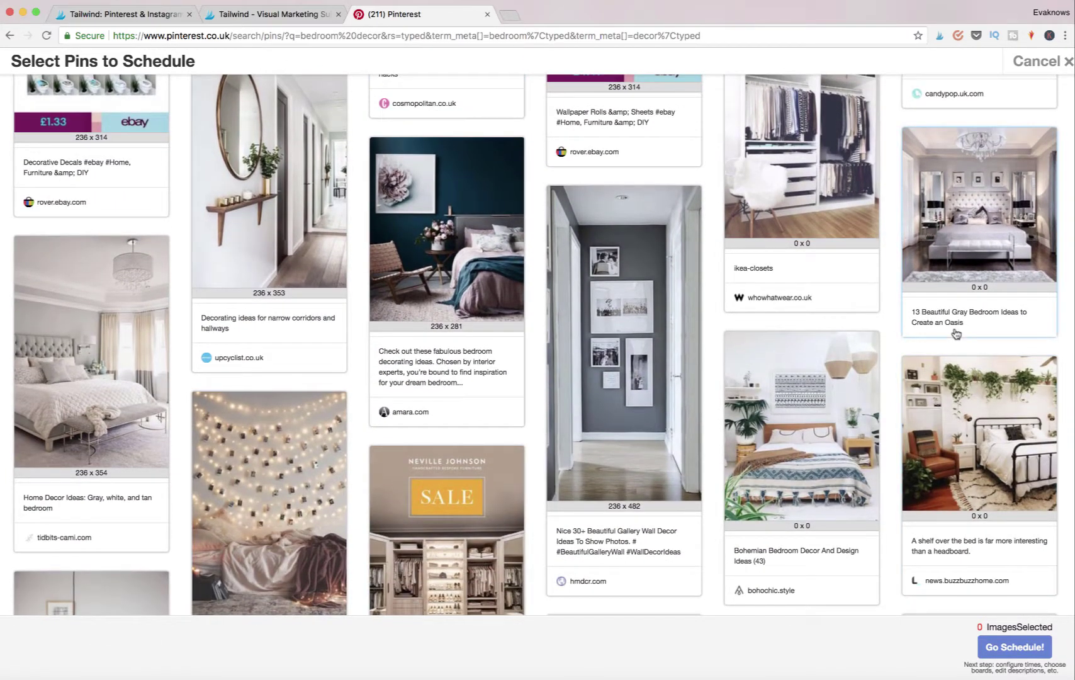
pyautogui.scroll(-6, 956, 333)
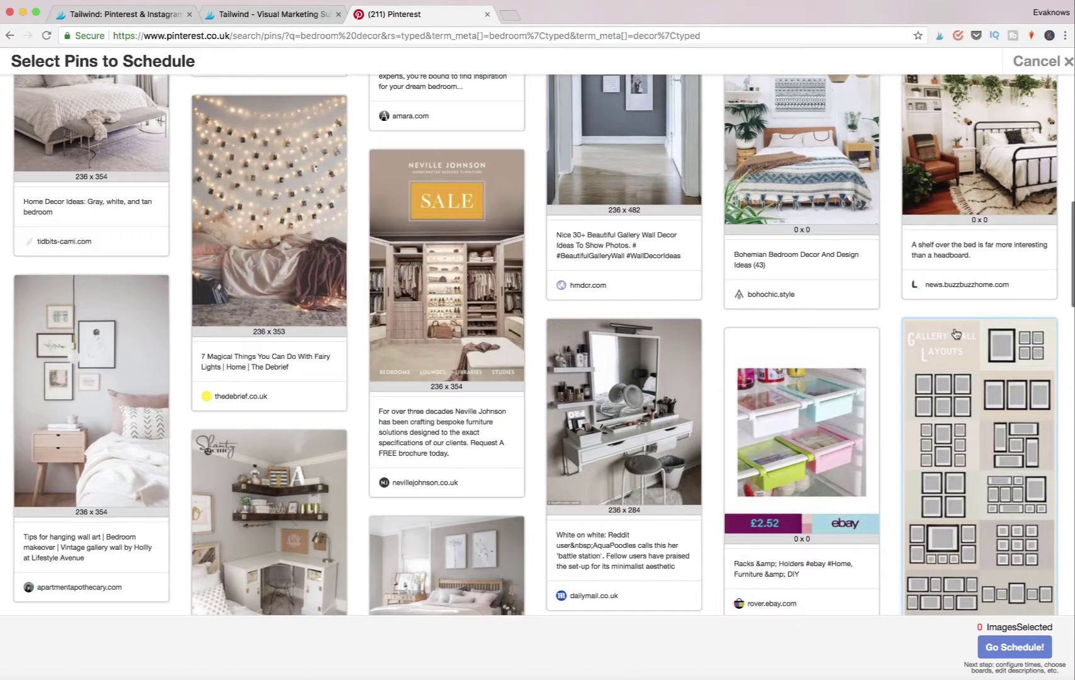
pyautogui.scroll(13, 956, 334)
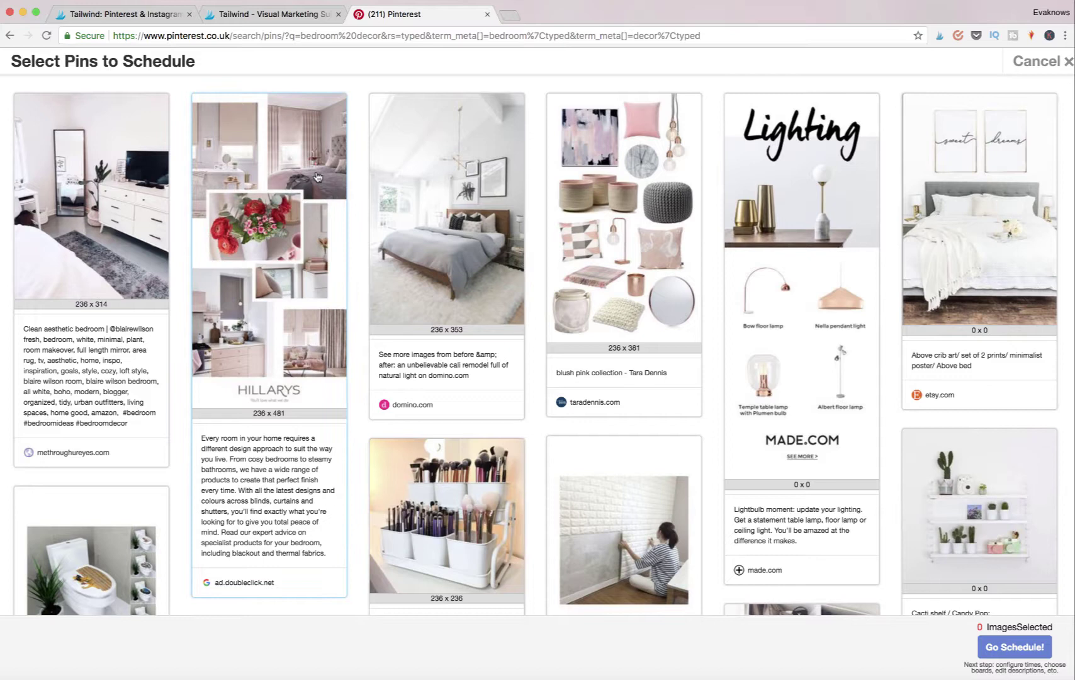
pyautogui.click(317, 177)
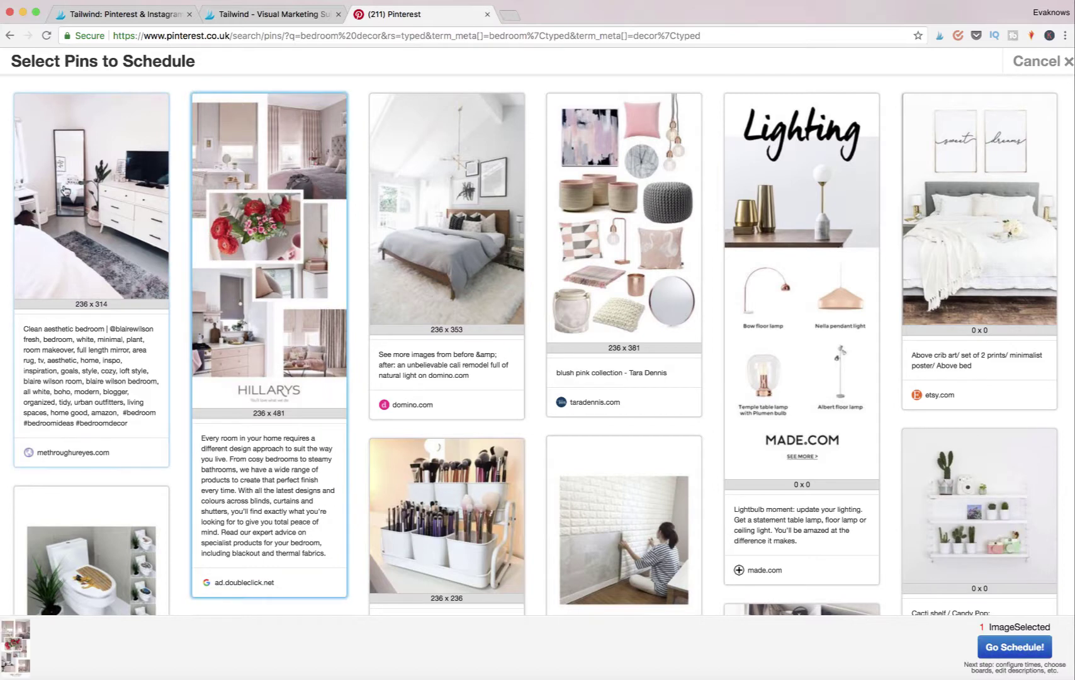
pyautogui.click(67, 190)
pyautogui.click(491, 242)
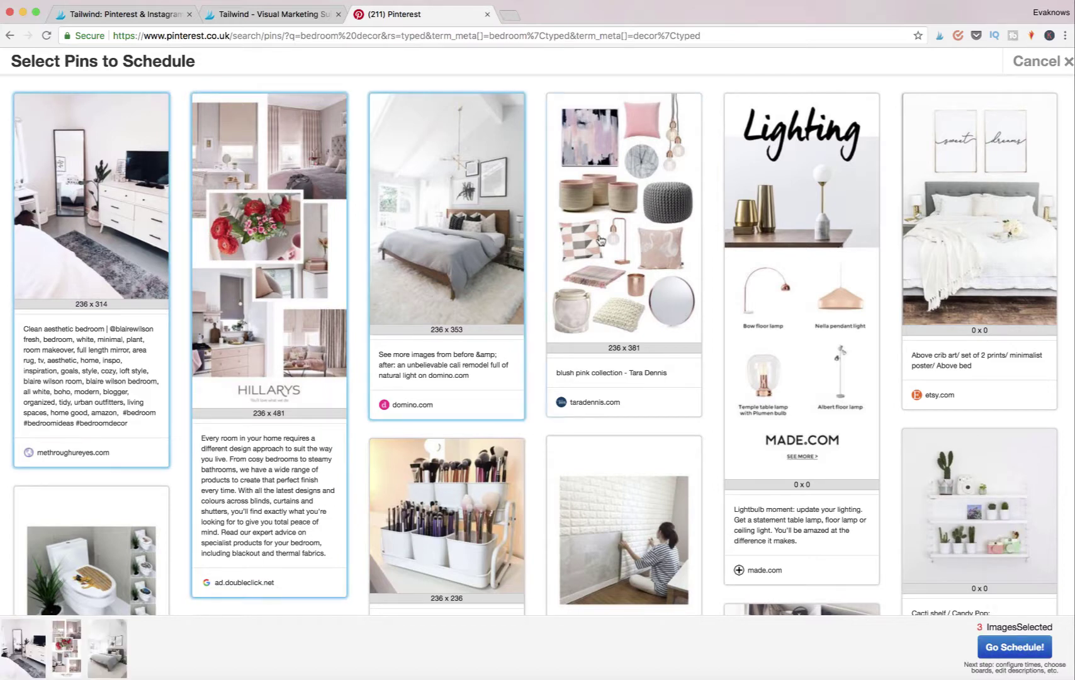
pyautogui.click(672, 240)
pyautogui.scroll(-3, 787, 270)
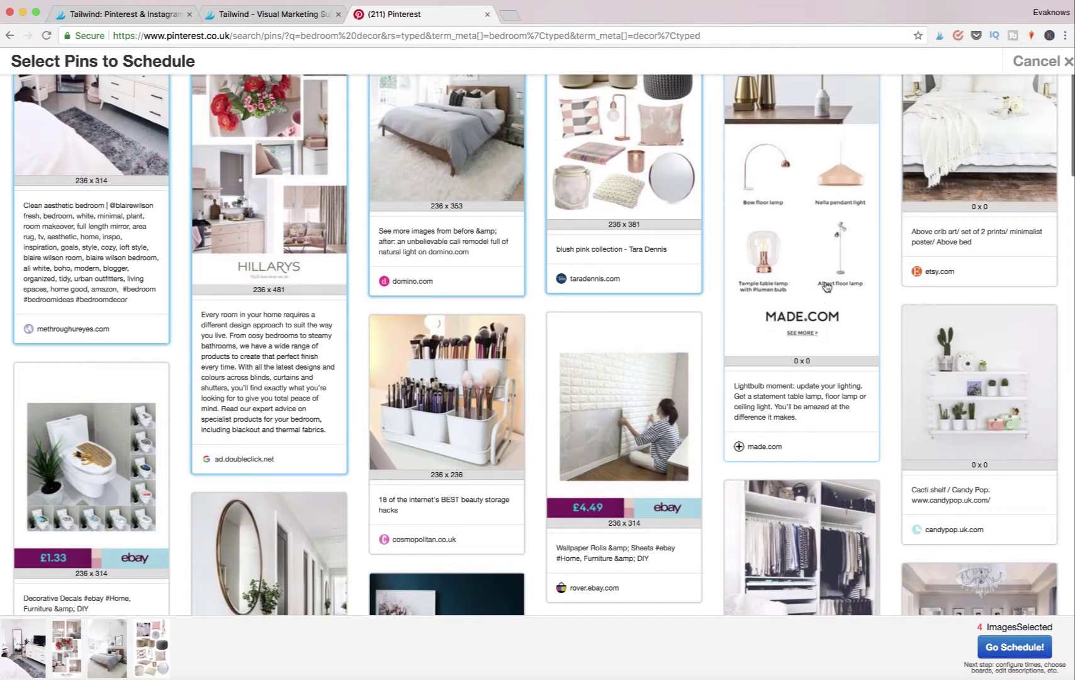
pyautogui.click(827, 287)
# Add more decor pins to the selection, including the gray bedroom ideas, gray-white-tan bedroom, fairy lights and B&Q Bohemian Collection pins.
pyautogui.scroll(-7, 826, 287)
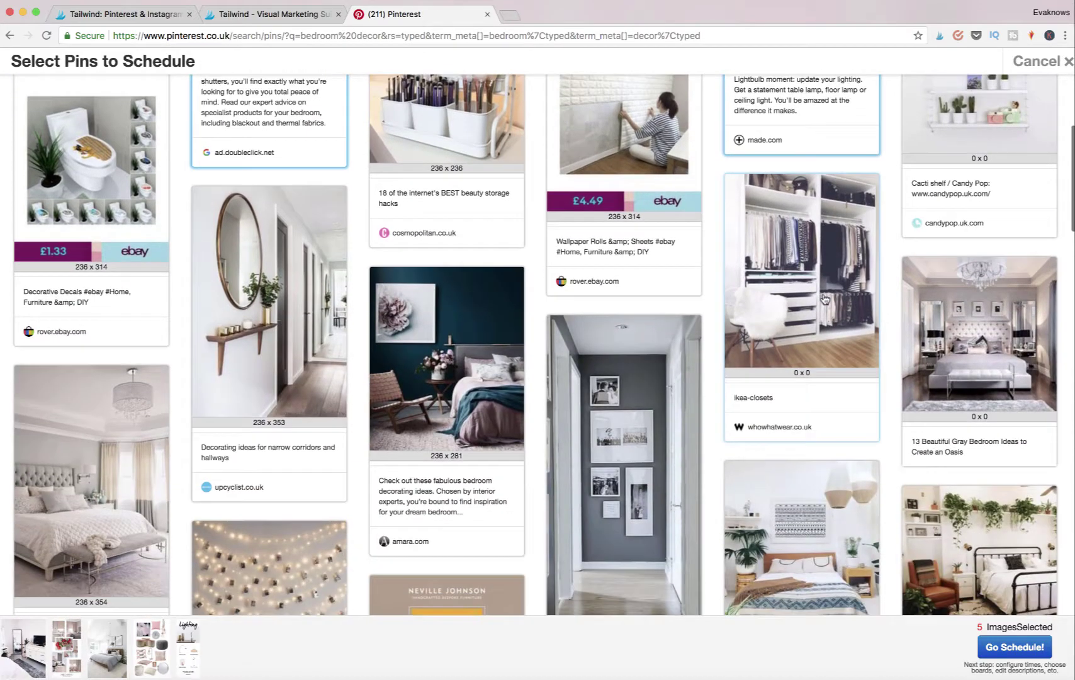
pyautogui.click(996, 350)
pyautogui.scroll(-8, 996, 350)
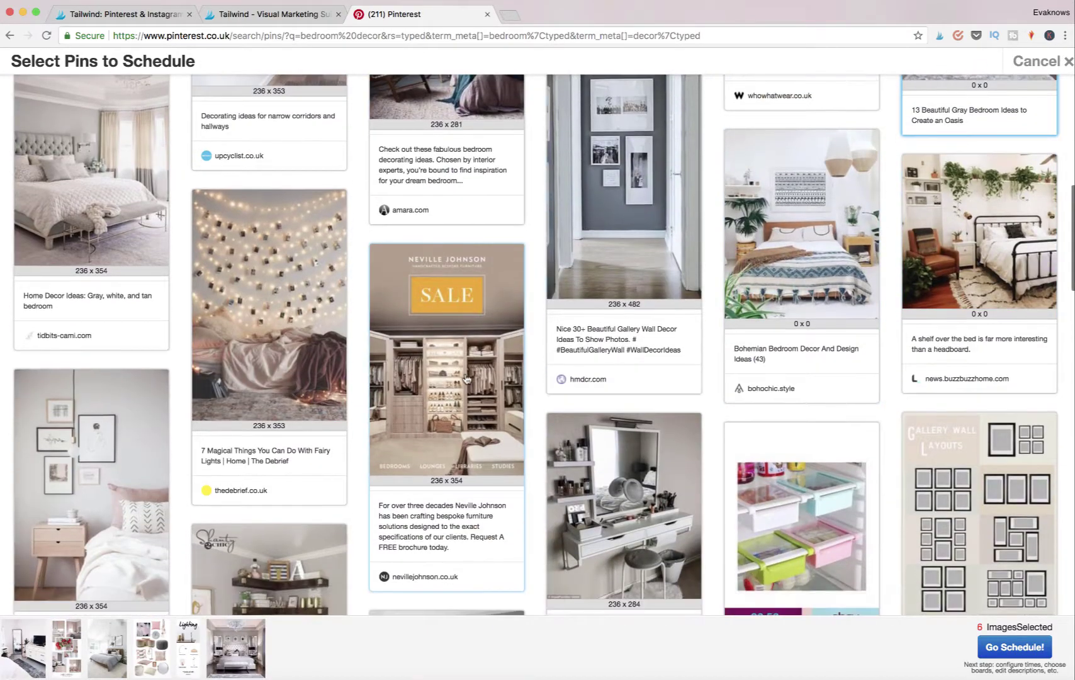
pyautogui.click(107, 200)
pyautogui.click(258, 333)
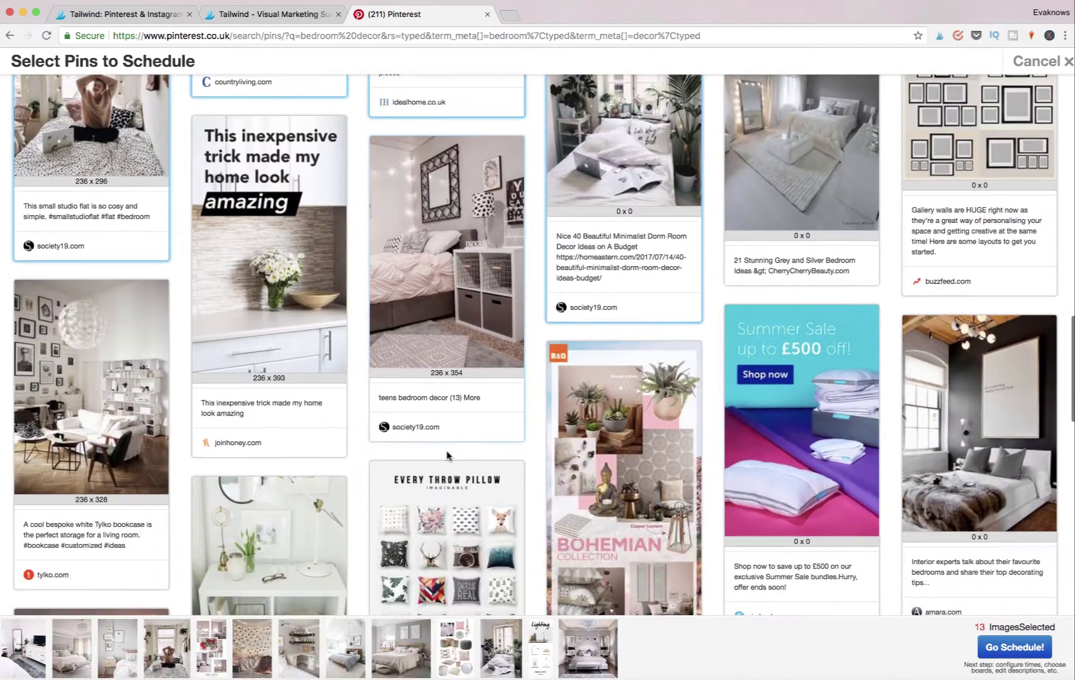
pyautogui.scroll(-2, 447, 455)
pyautogui.click(672, 435)
# Send the 14 selected pins to Tailwind for scheduling.
pyautogui.scroll(-6, 672, 434)
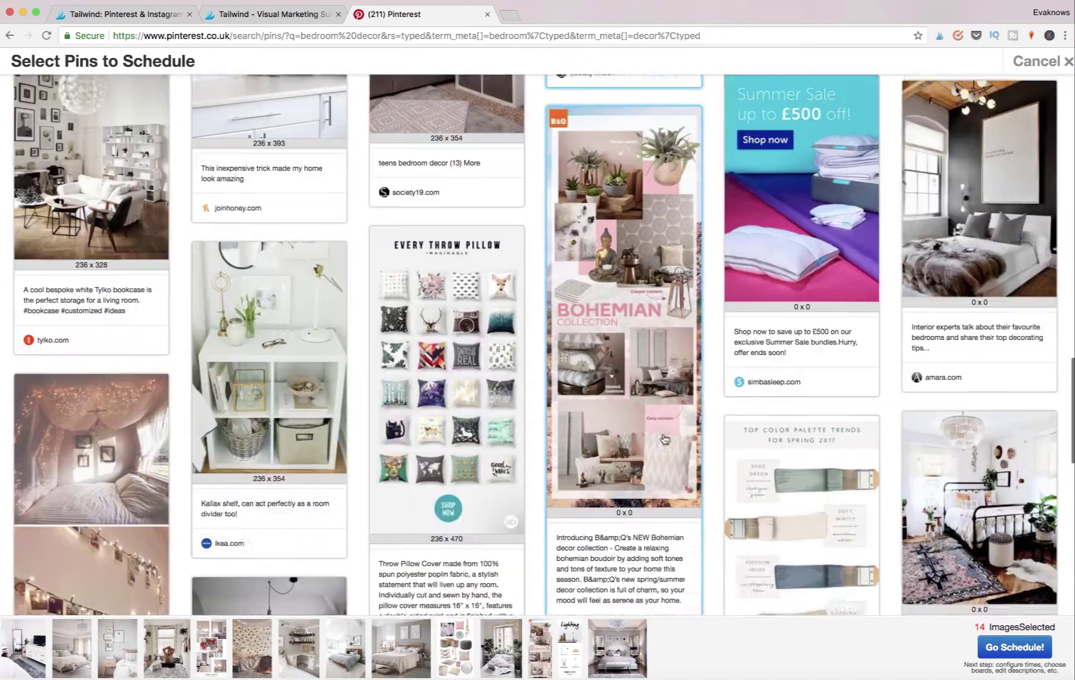
pyautogui.scroll(20, 629, 449)
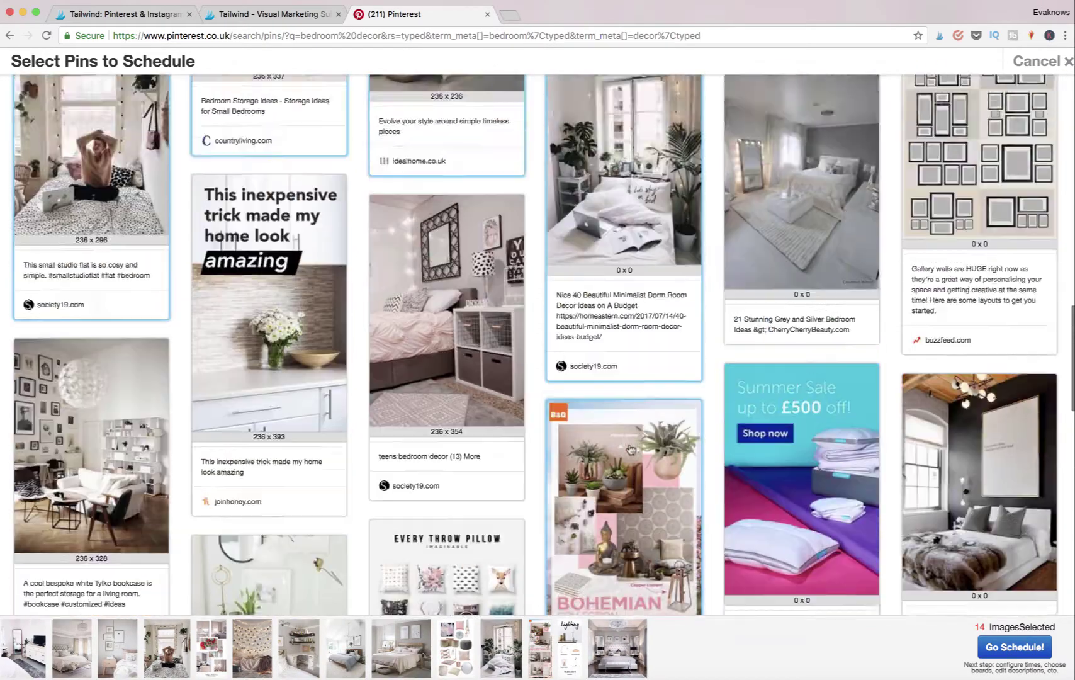
pyautogui.scroll(3, 690, 454)
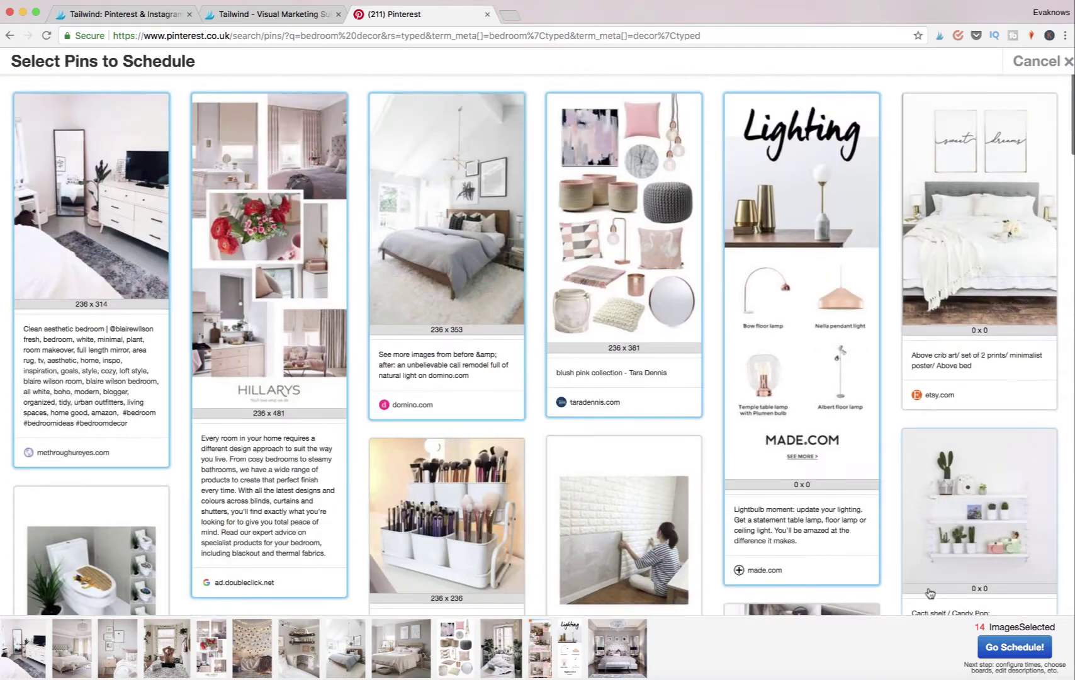
pyautogui.click(1005, 652)
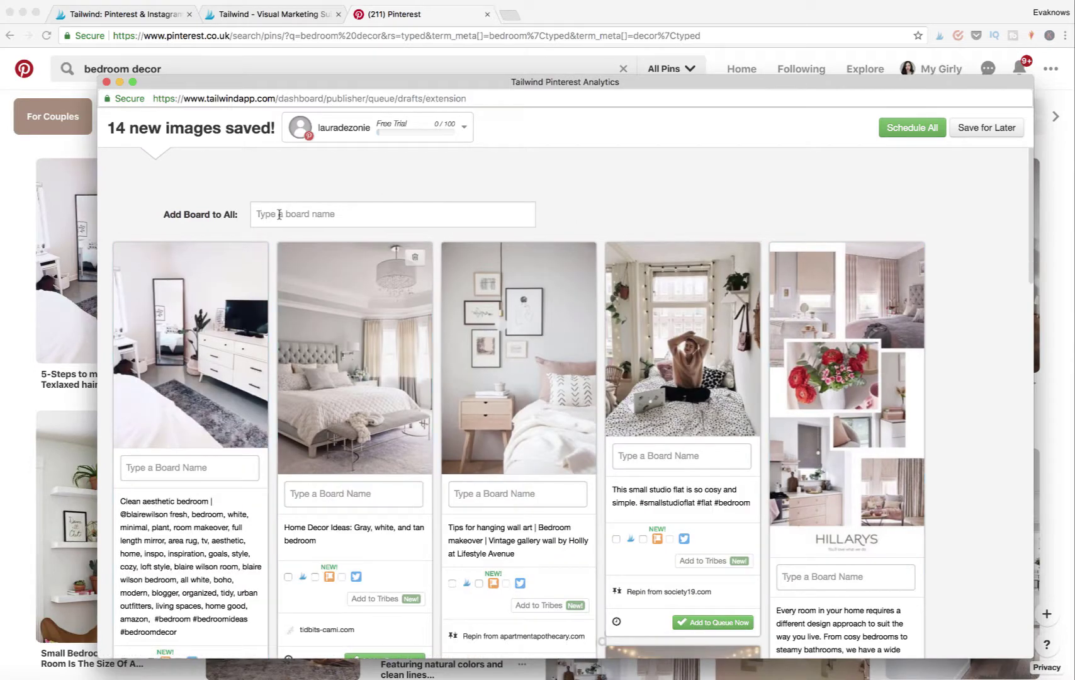
# Switch to Pinterest and view the boards on the My Girly Shop profile.
pyautogui.scroll(-2, 669, 584)
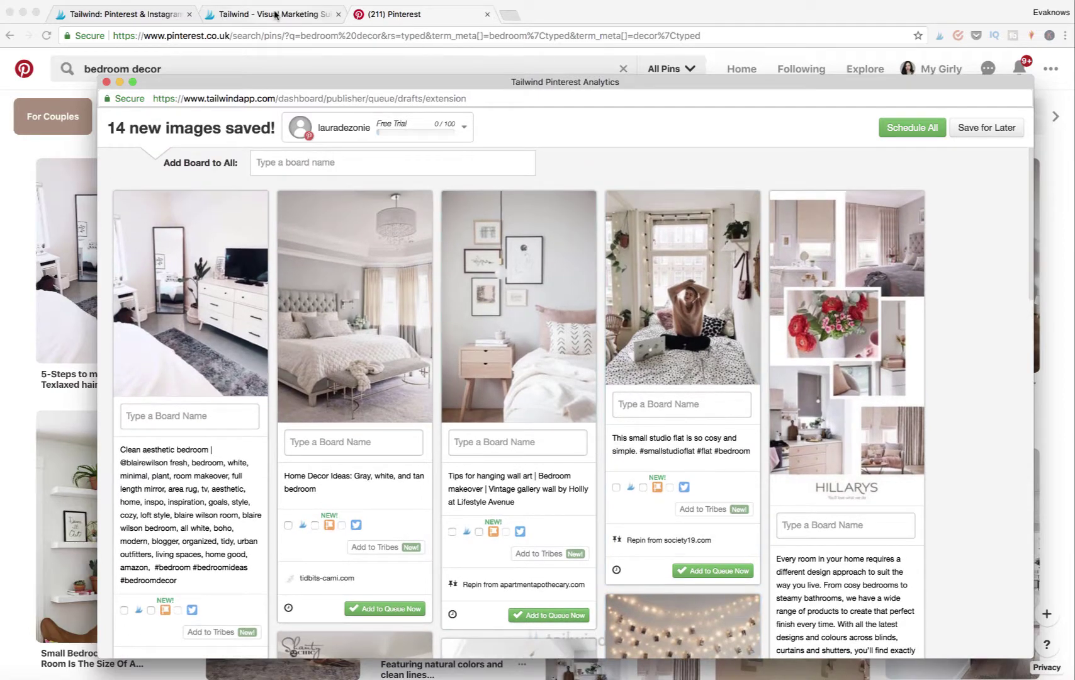
pyautogui.click(266, 15)
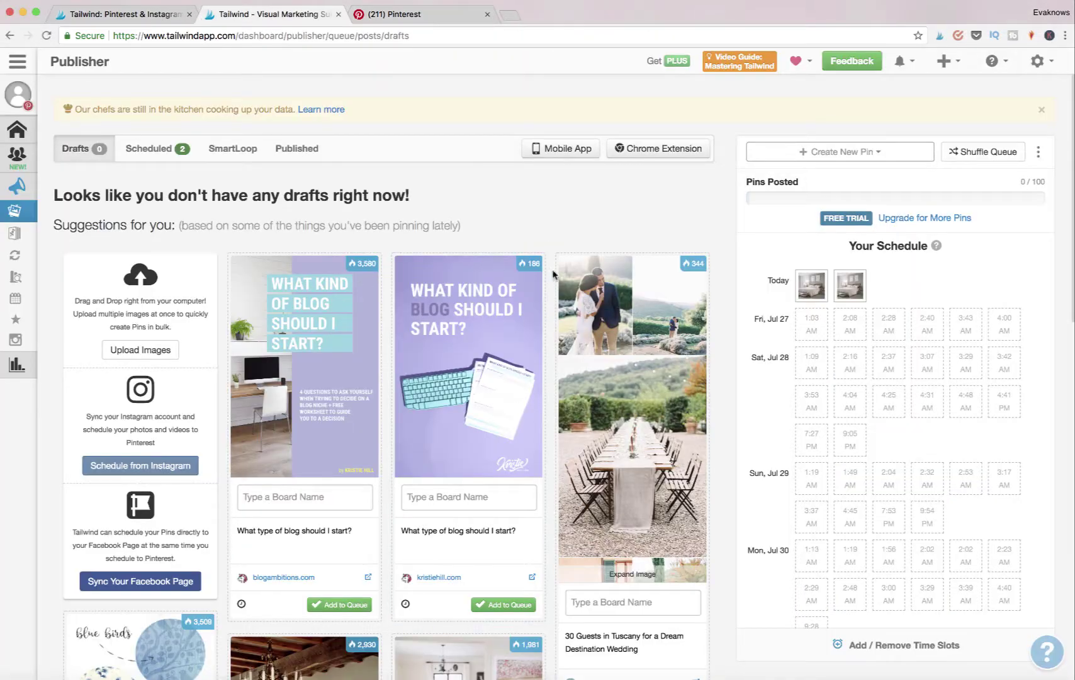
pyautogui.click(427, 15)
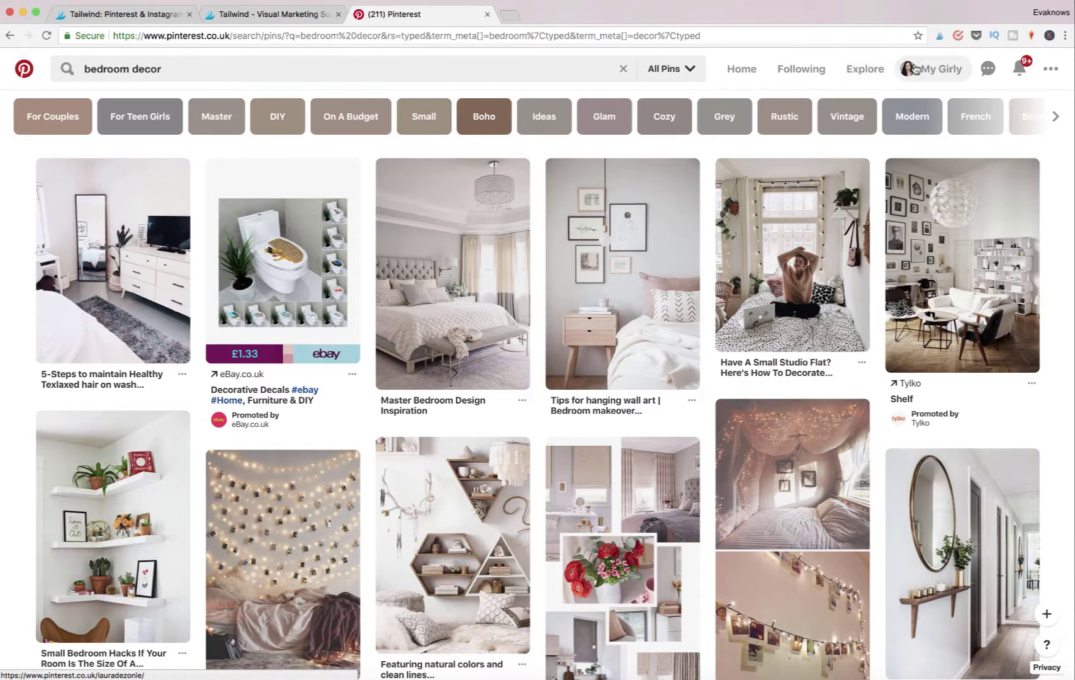
pyautogui.click(936, 69)
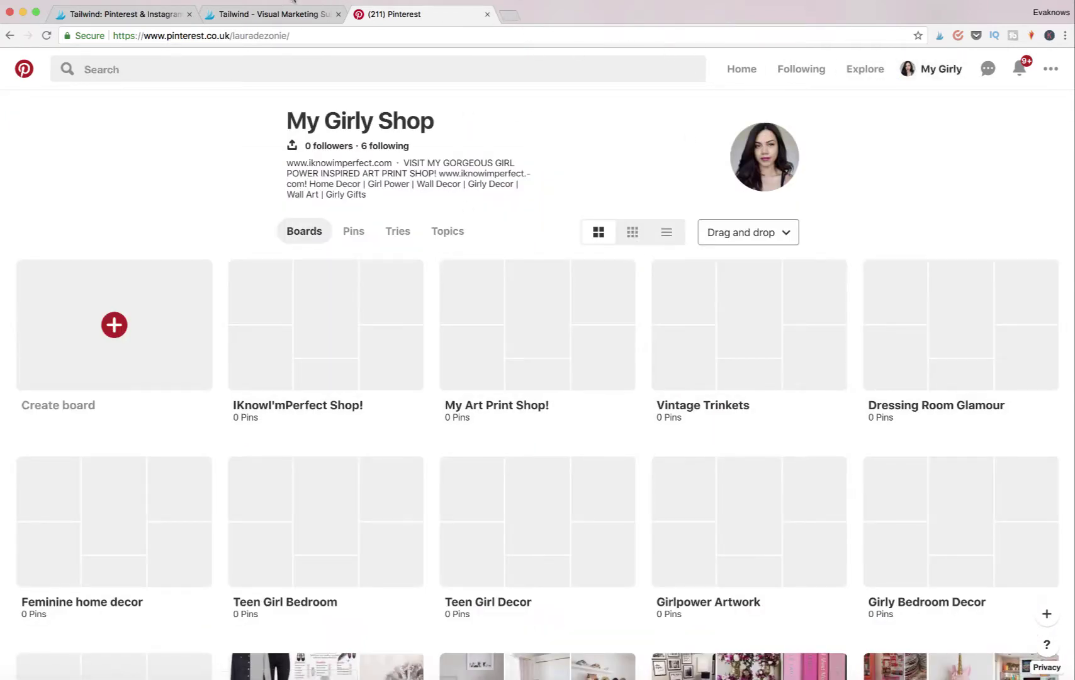
# Switch to the Tailwind Publisher drafts and refresh the boards list available for all drafts.
pyautogui.click(277, 14)
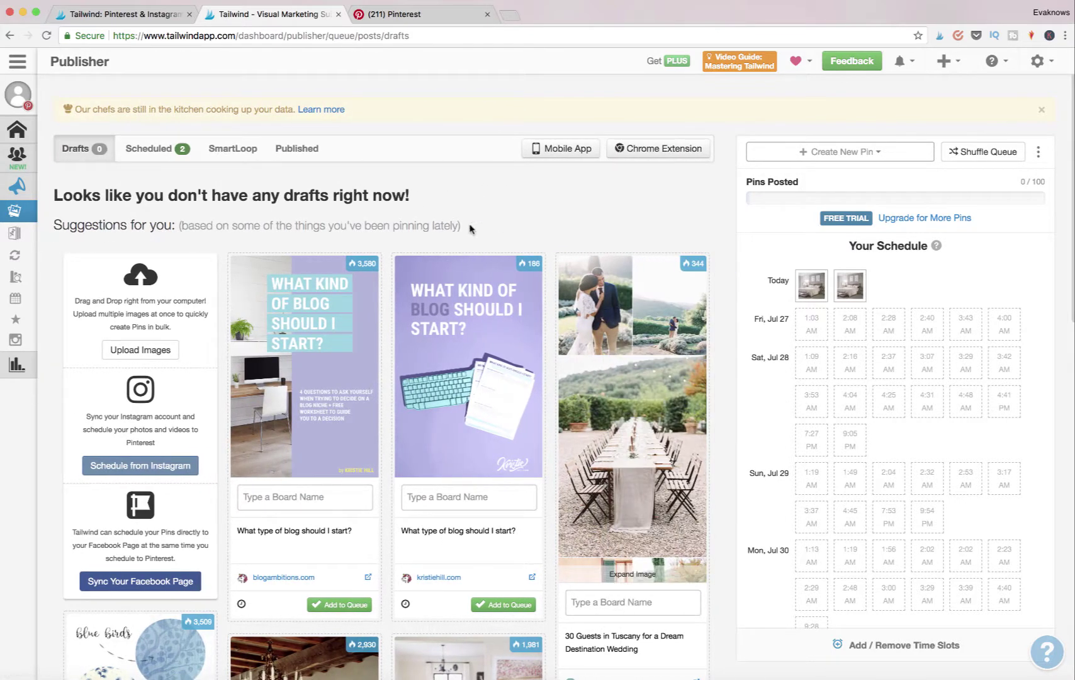
pyautogui.moveTo(40, 214)
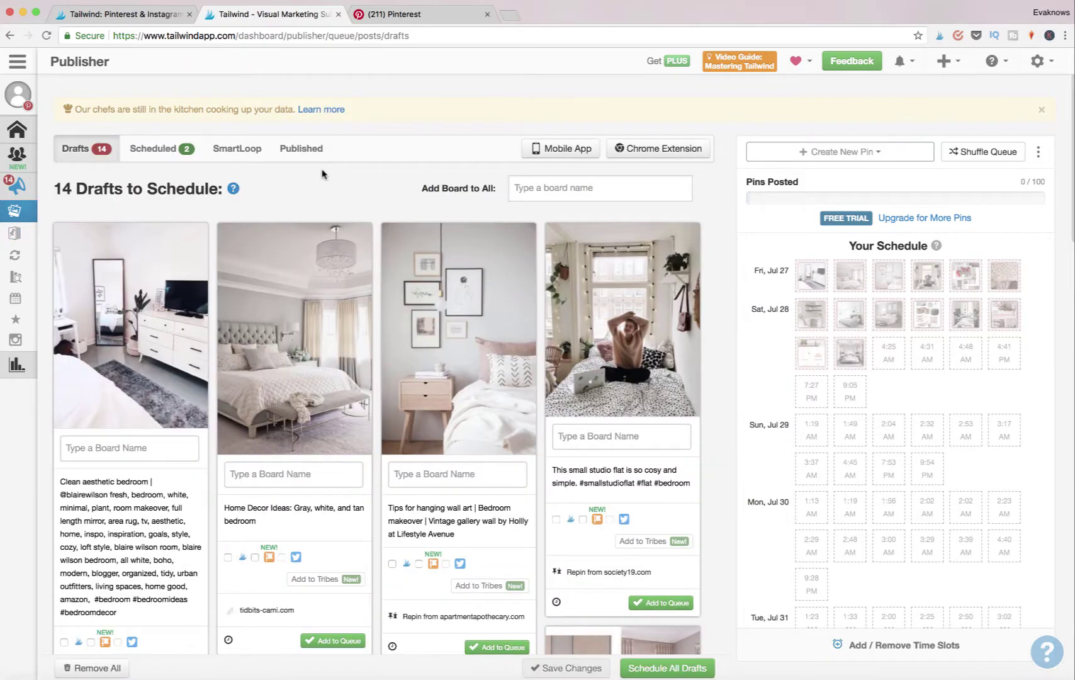
pyautogui.click(572, 187)
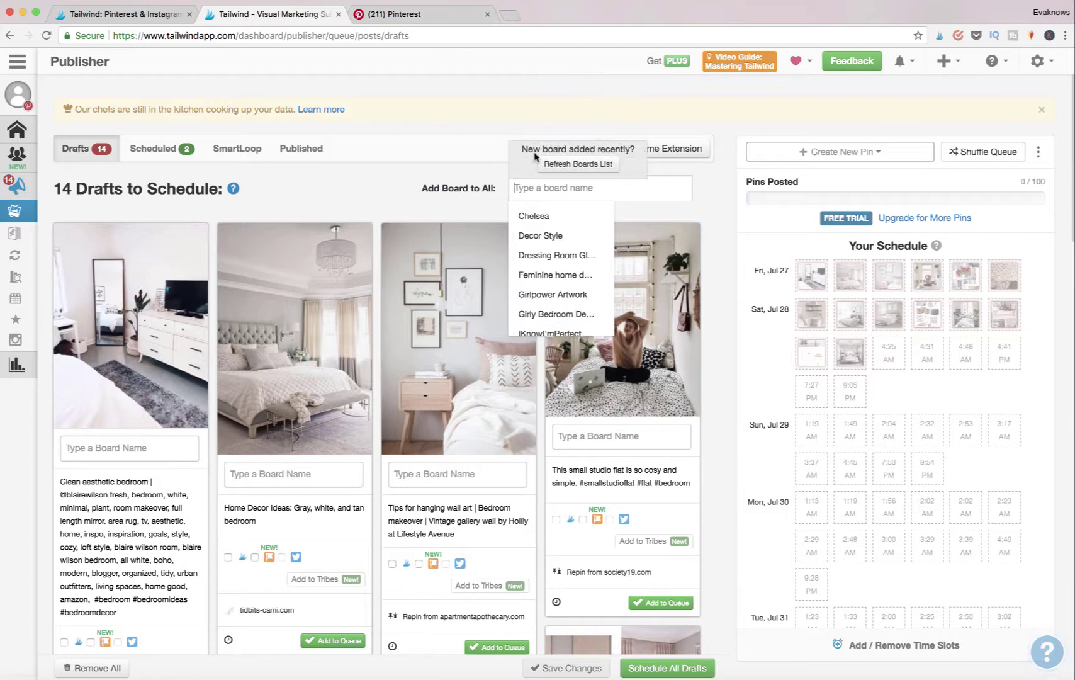
pyautogui.click(589, 165)
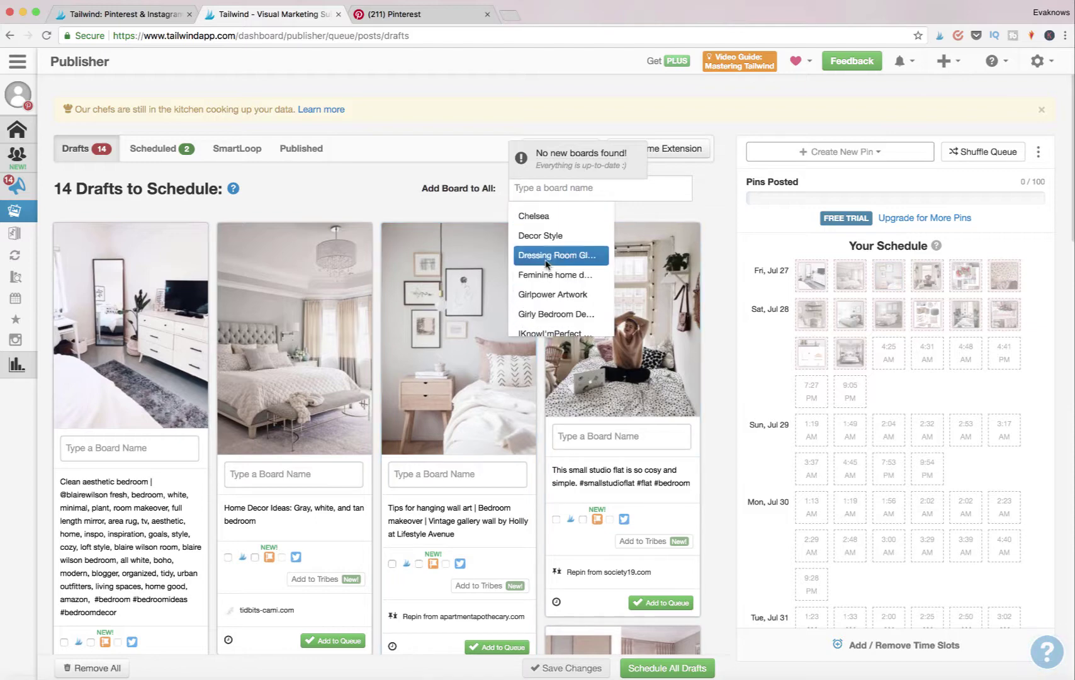
pyautogui.click(360, 192)
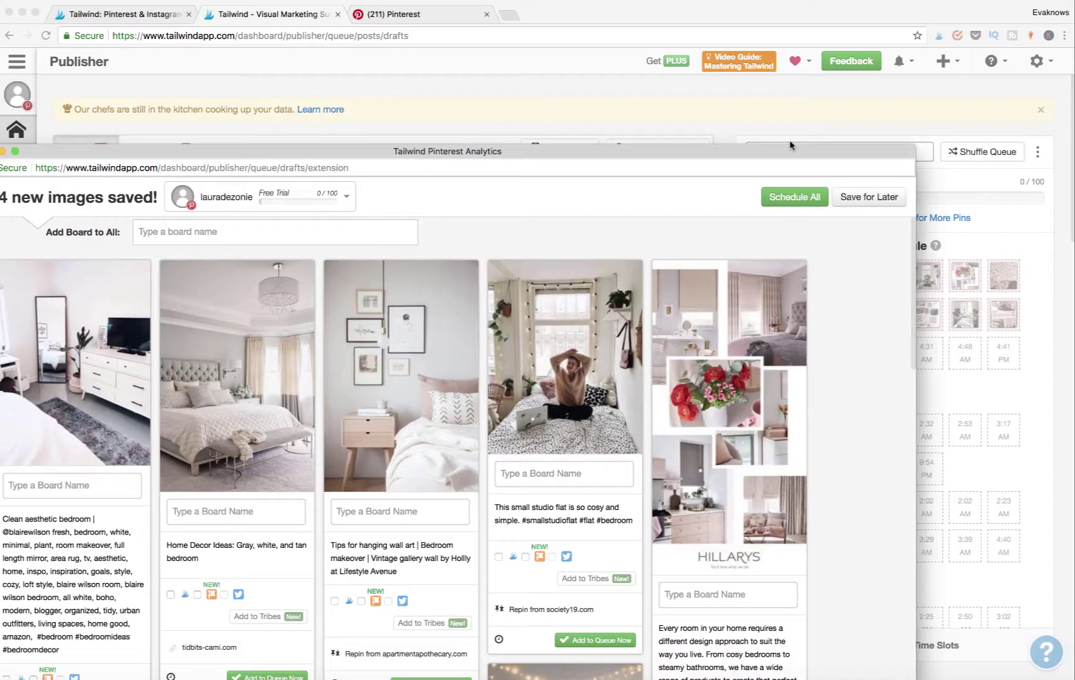
# In the extension's scheduling window, assign the Decor Style and Girly Bedroom Decor boards to all saved images.
pyautogui.moveTo(793, 126); pyautogui.dragTo(863, 57)
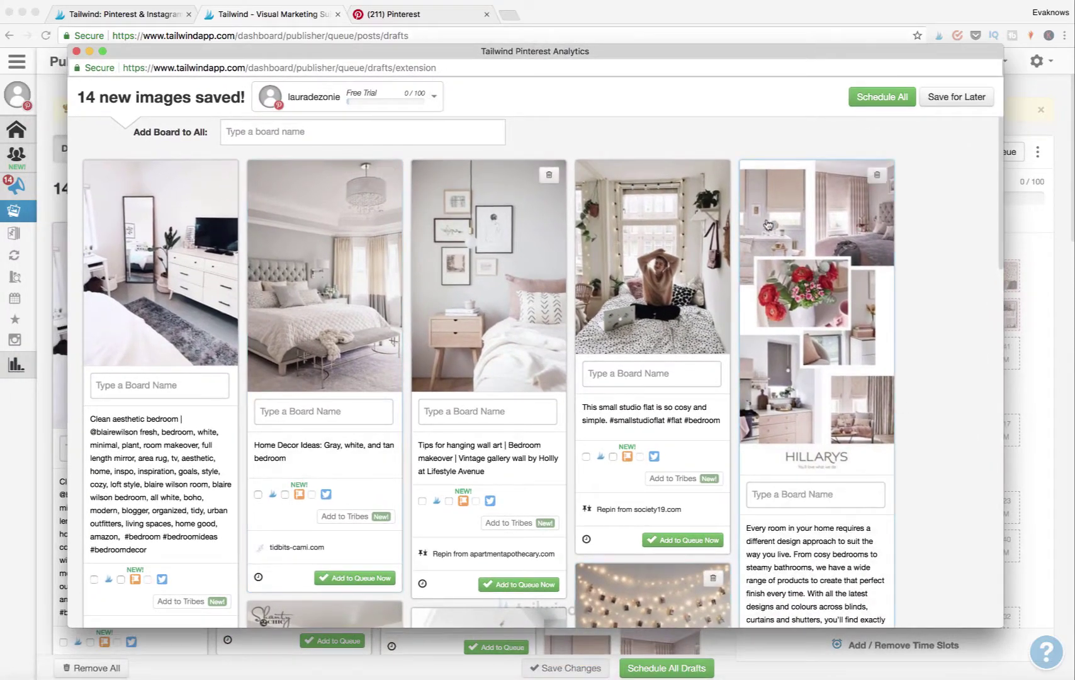
pyautogui.scroll(-2, 541, 409)
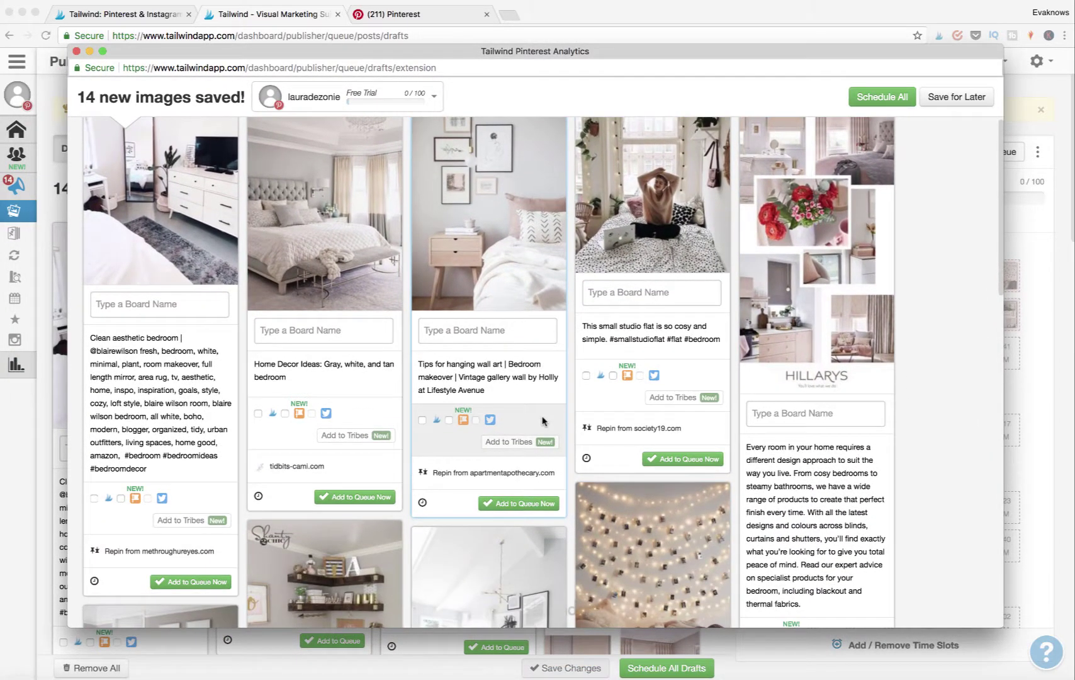
pyautogui.scroll(-13, 542, 420)
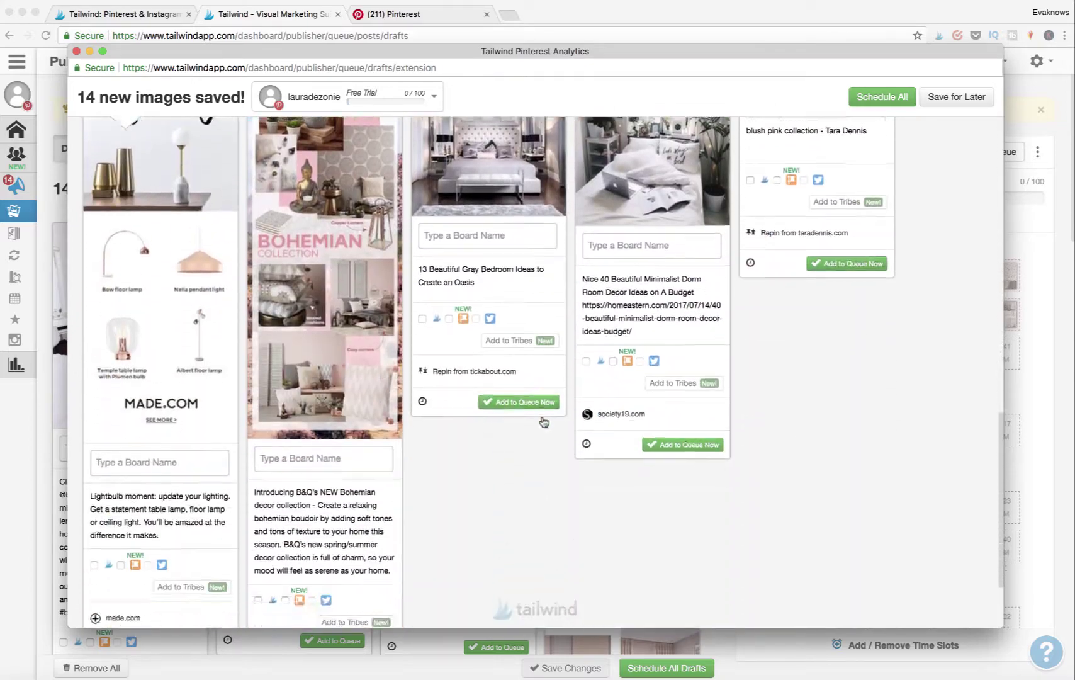
pyautogui.scroll(15, 544, 421)
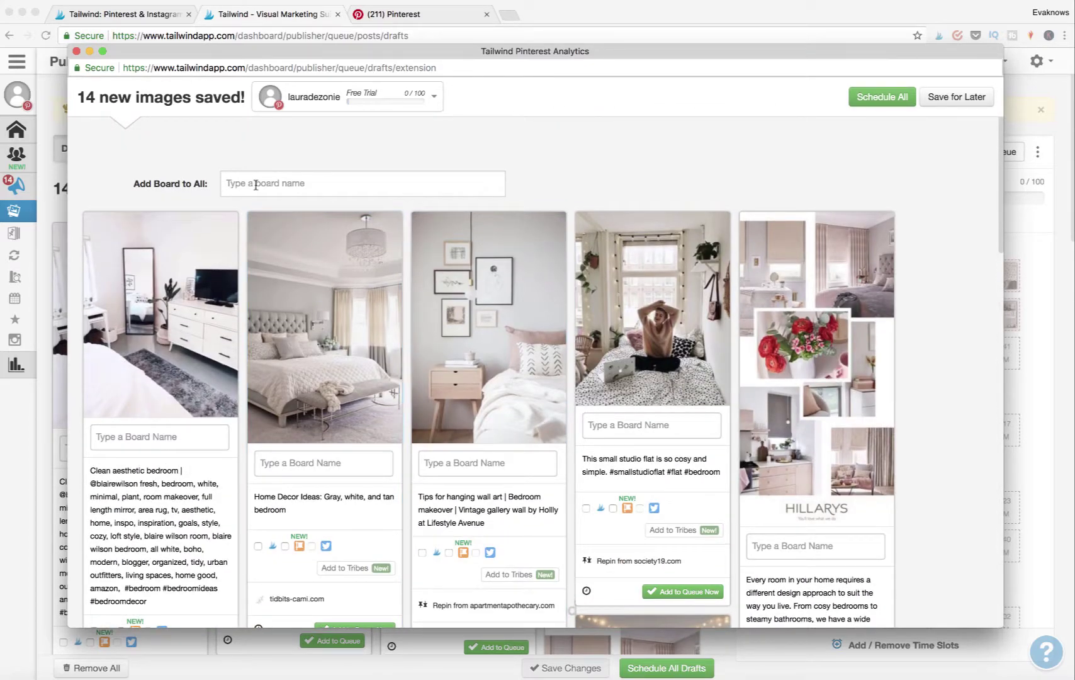
pyautogui.click(256, 184)
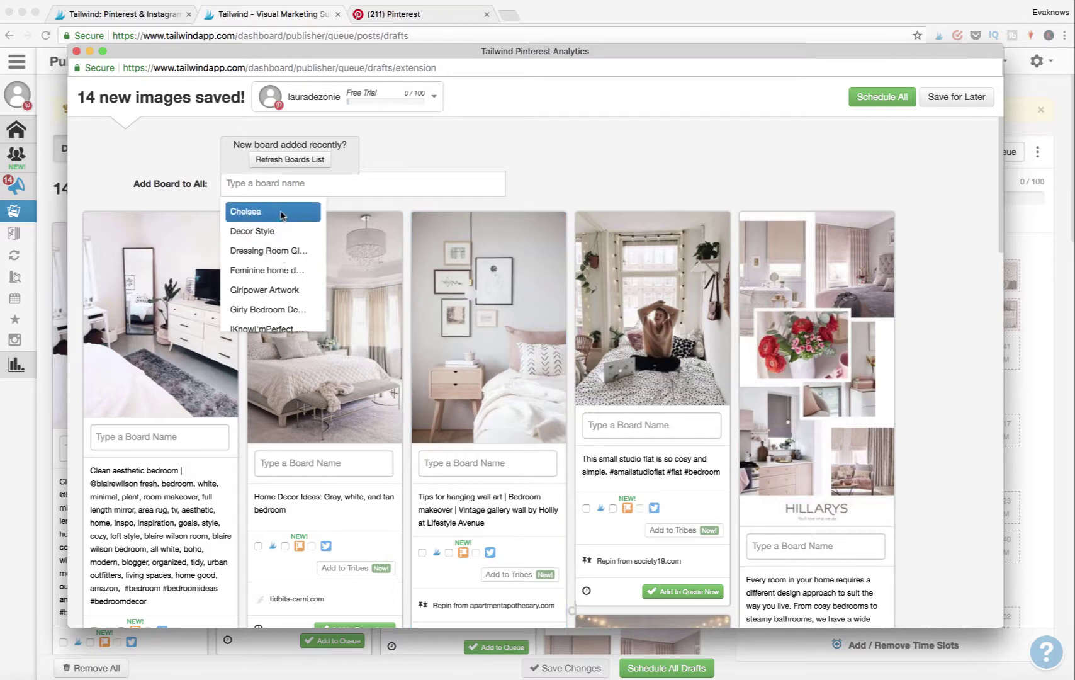
pyautogui.click(284, 232)
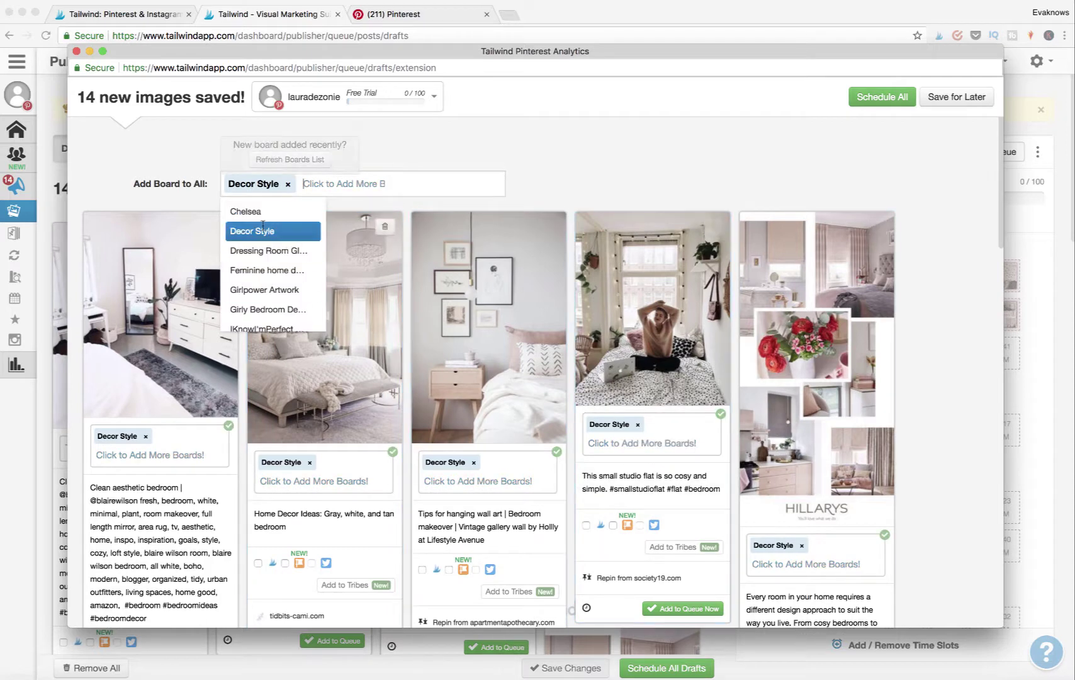
pyautogui.scroll(-2, 274, 277)
pyautogui.click(277, 266)
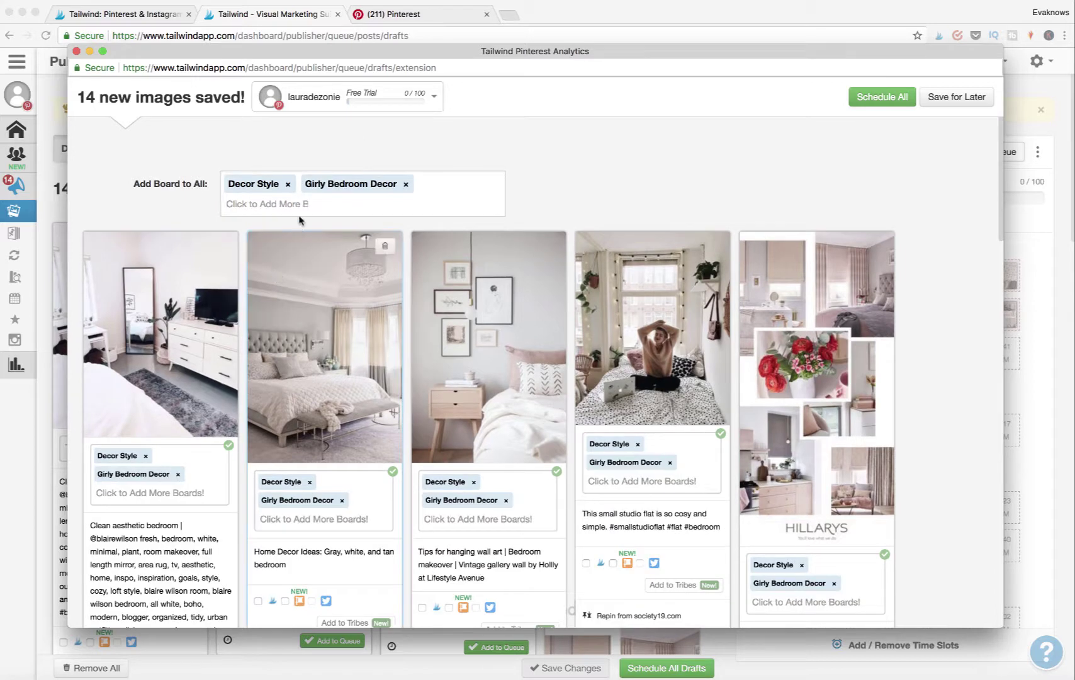
# Add the Pink Glamour board to all saved images.
pyautogui.click(300, 203)
pyautogui.scroll(-2, 277, 277)
pyautogui.scroll(-4, 290, 283)
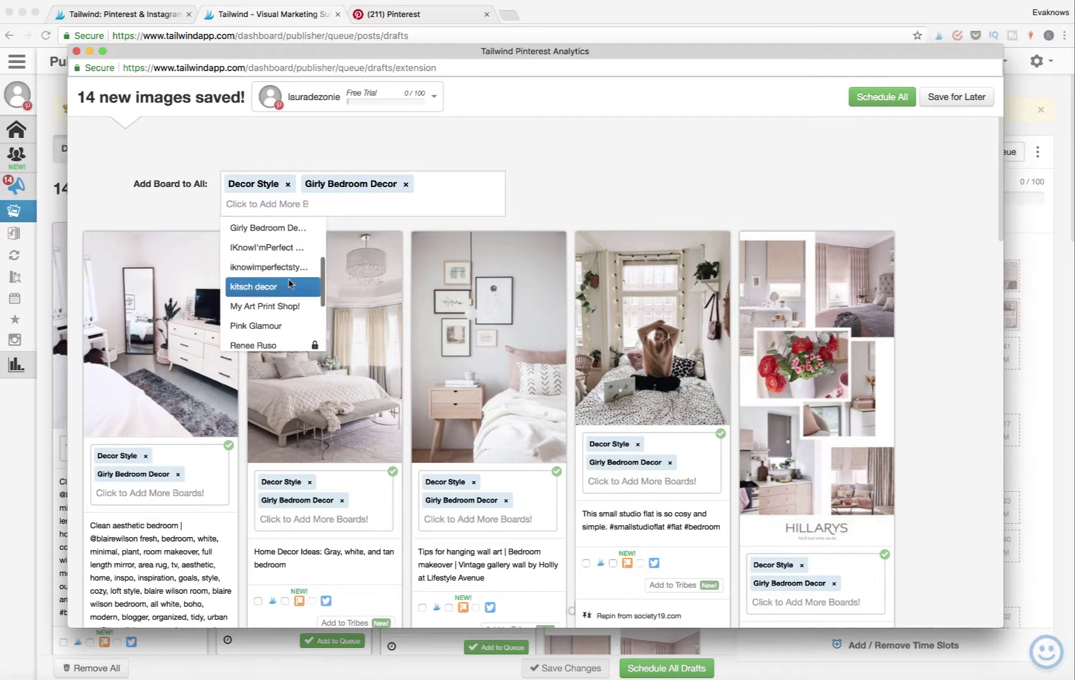
pyautogui.click(271, 265)
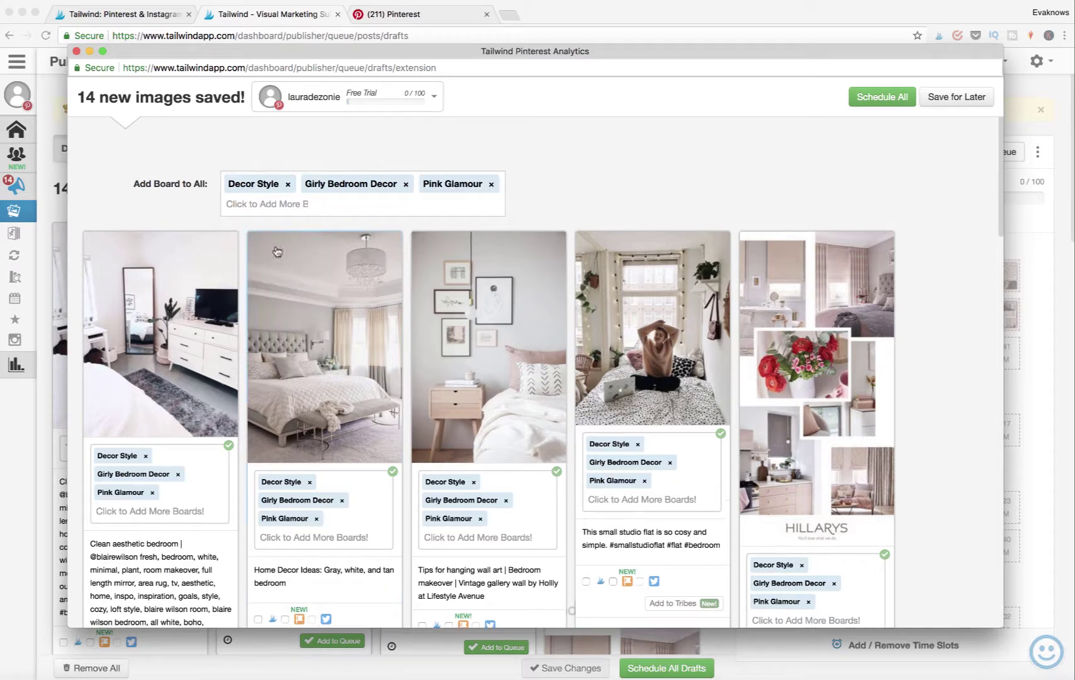
# Add the Teen Girl Bedroom and Teen Girl Decor boards to all saved images.
pyautogui.click(306, 203)
pyautogui.scroll(-1, 305, 305)
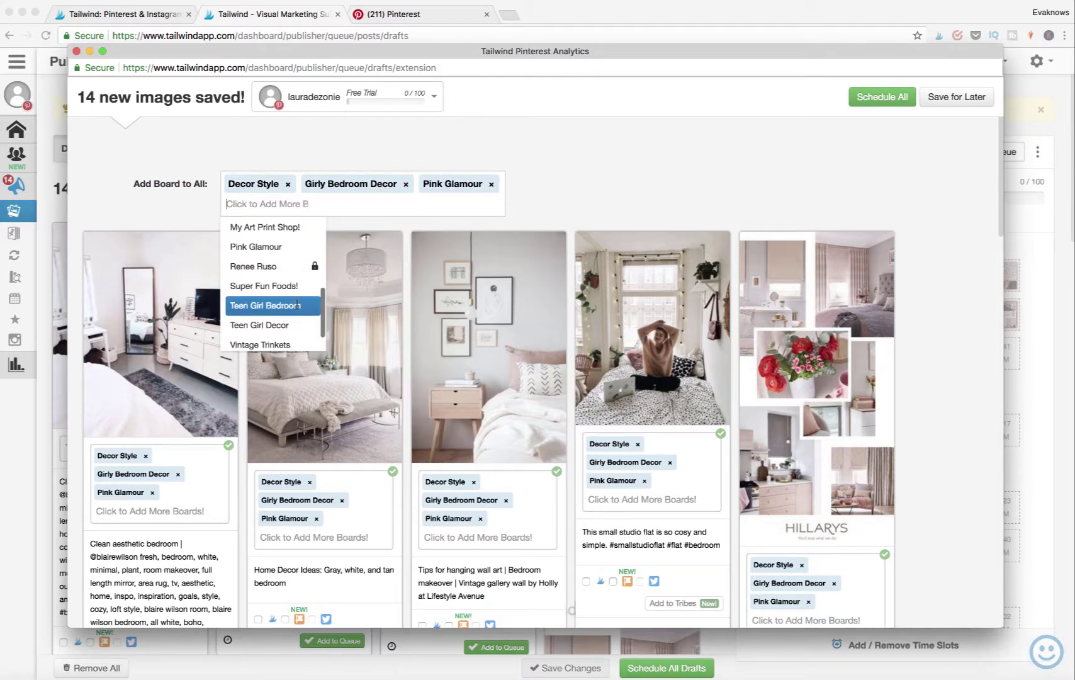
pyautogui.click(302, 306)
pyautogui.click(340, 208)
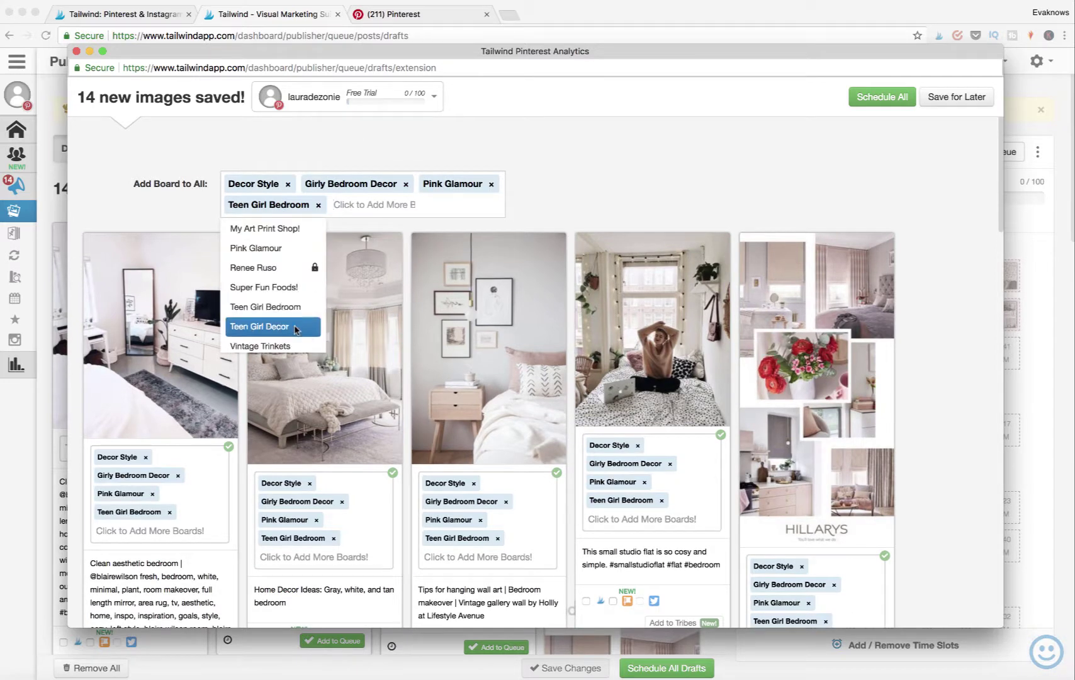
pyautogui.click(298, 326)
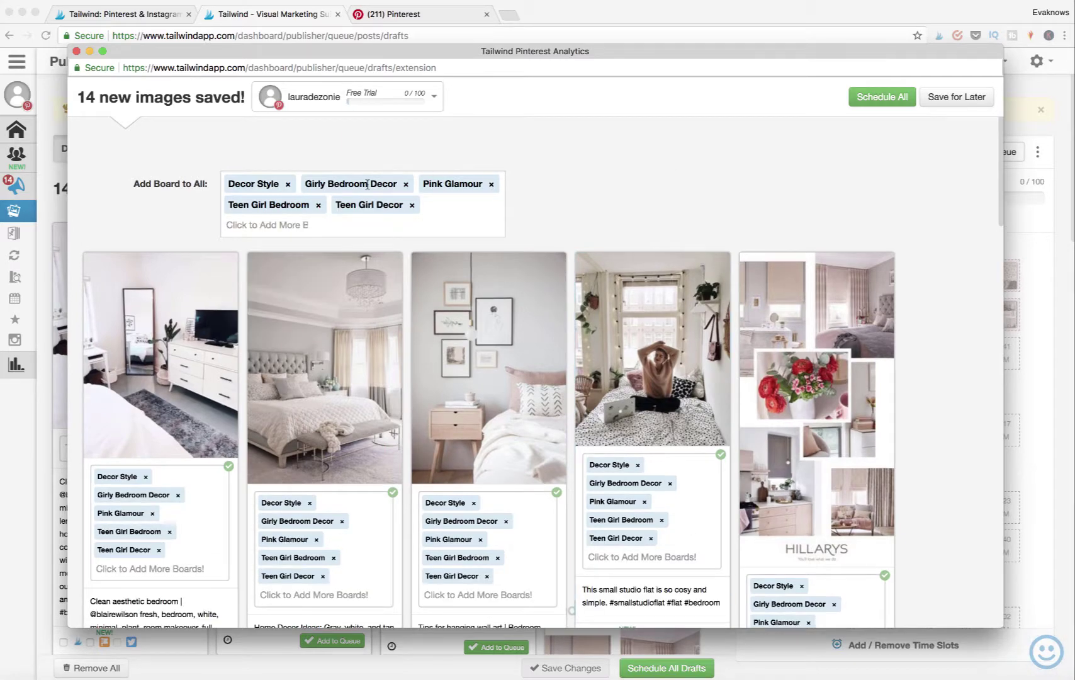
# Set the second image's description to "A Stunning Soft Pink inspired girly bedroom perfect inspiration to add a touch of soft ultra girly glamour to your home!".
pyautogui.scroll(-3, 642, 204)
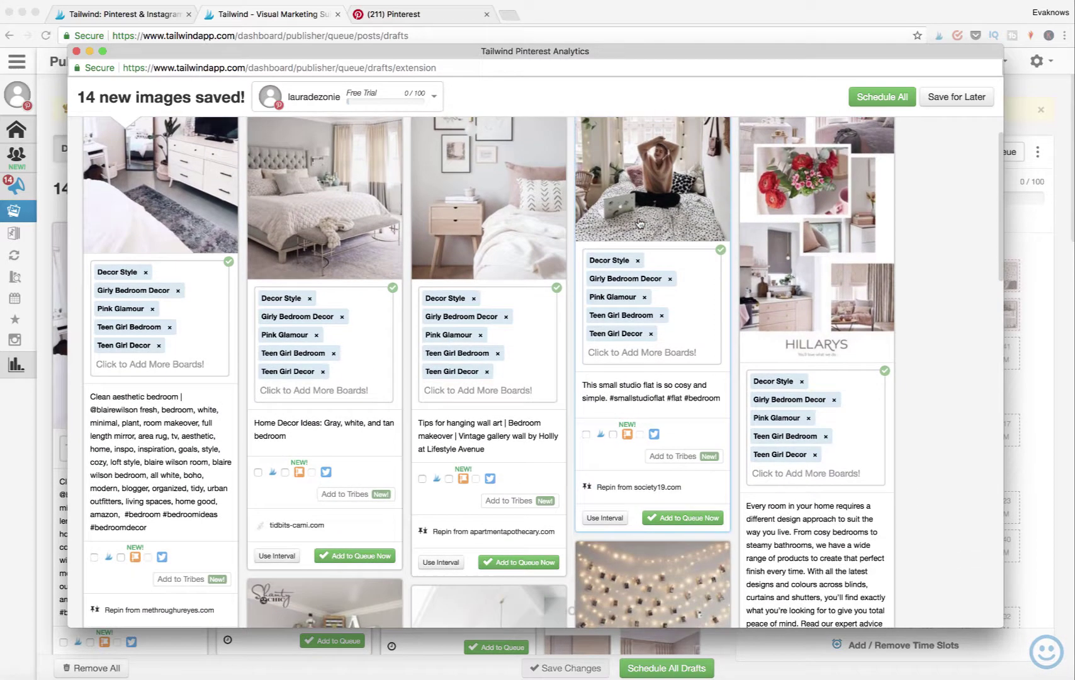
pyautogui.scroll(3, 640, 224)
pyautogui.scroll(-4, 640, 225)
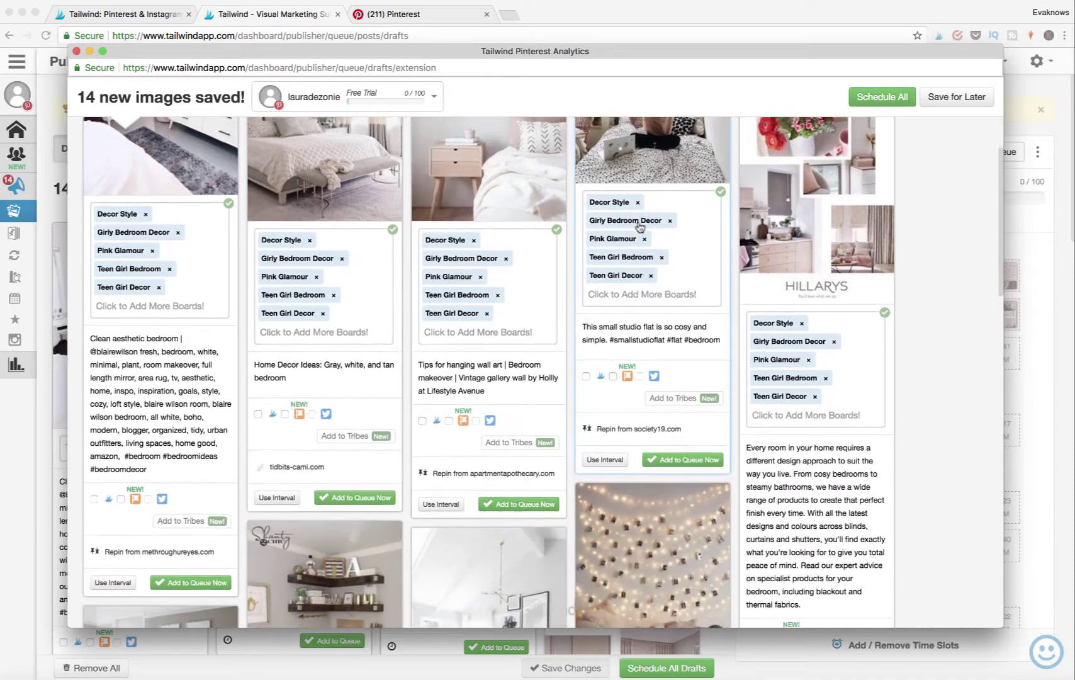
pyautogui.scroll(-1, 639, 227)
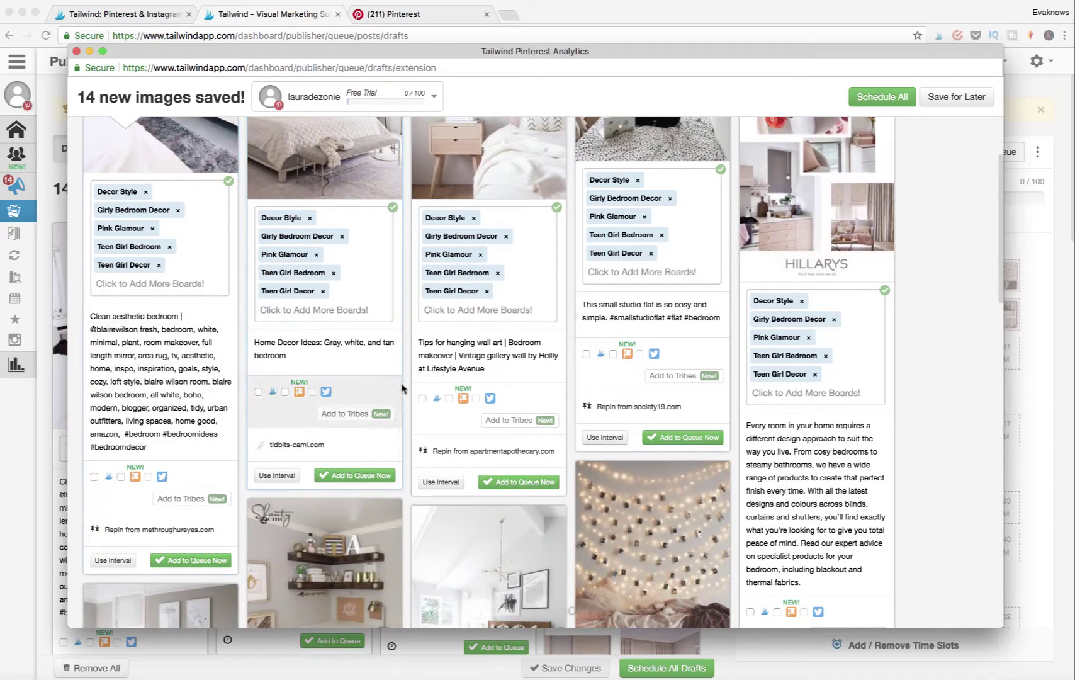
pyautogui.scroll(1, 402, 388)
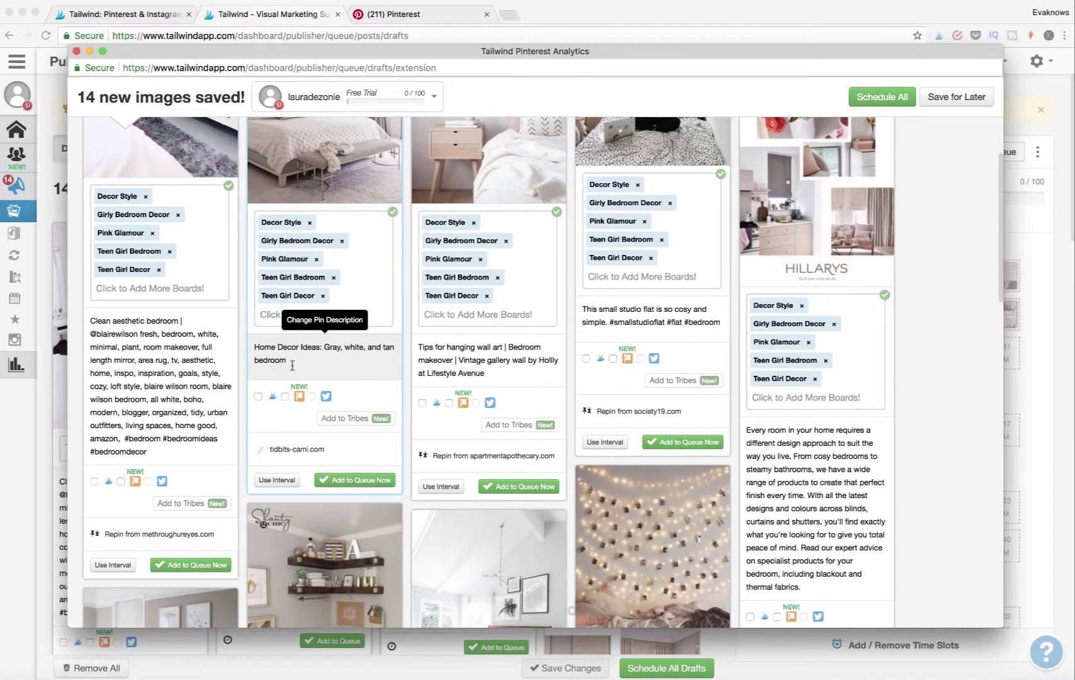
pyautogui.moveTo(288, 360); pyautogui.dragTo(248, 340)
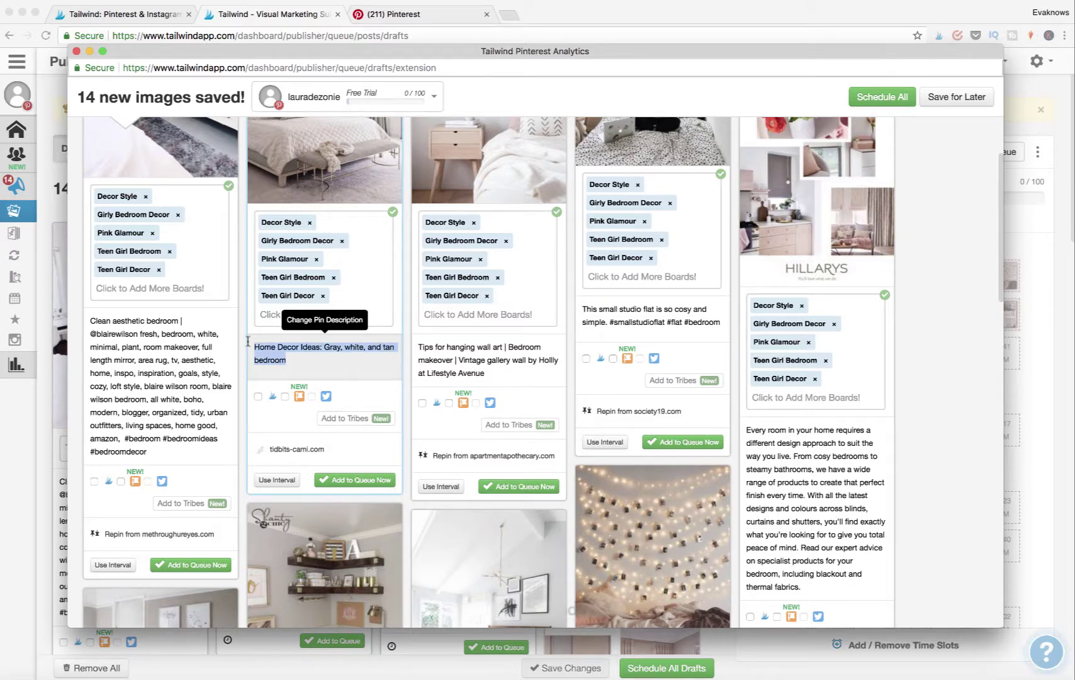
pyautogui.press('BackSpace')
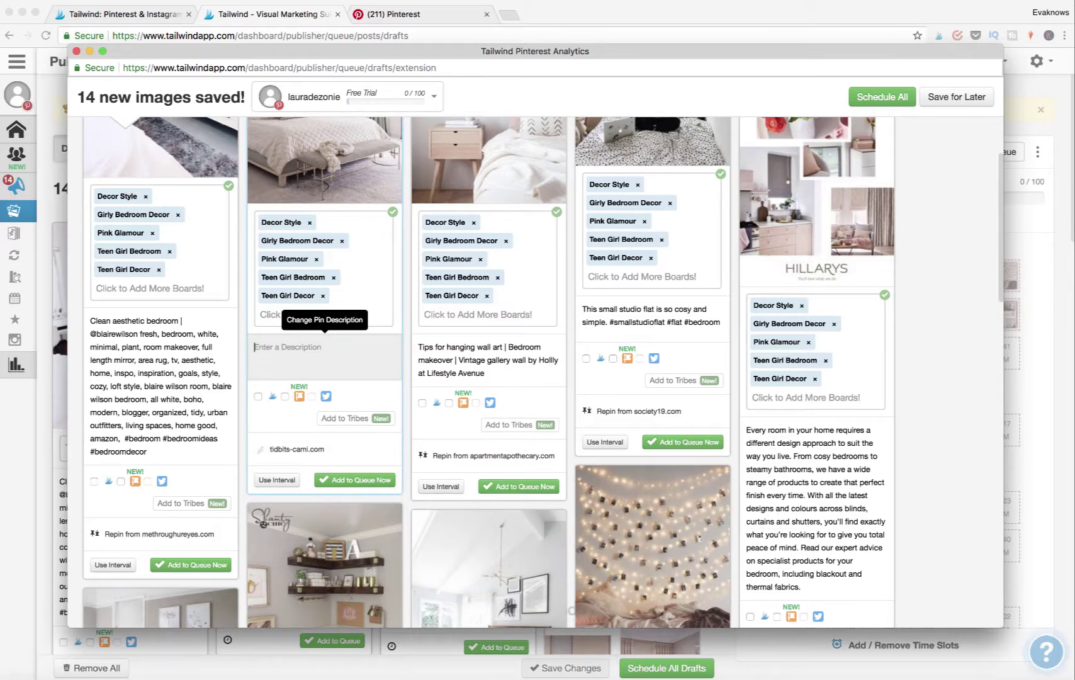
pyautogui.write('A Stunning Soft Pink inspired girly bedroom perfect inspiration to add a touch of soft ultra girly glamour to your home!')
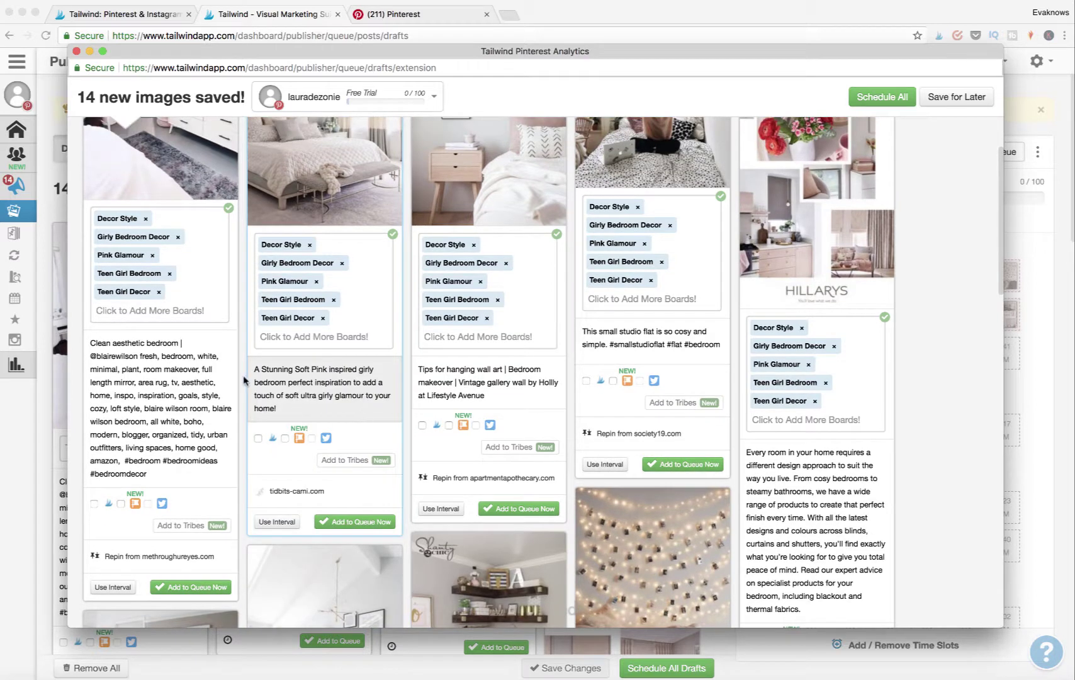
# Review the assigned boards and descriptions across all saved images before scheduling.
pyautogui.scroll(-3, 381, 414)
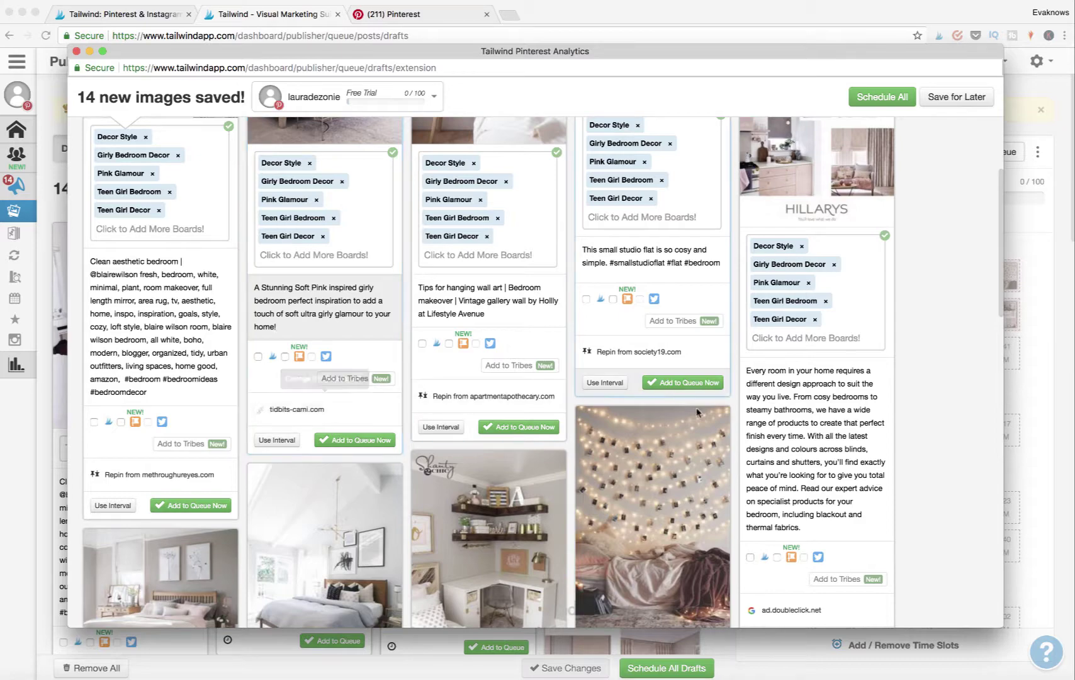
pyautogui.scroll(-5, 771, 453)
pyautogui.scroll(-1, 771, 453)
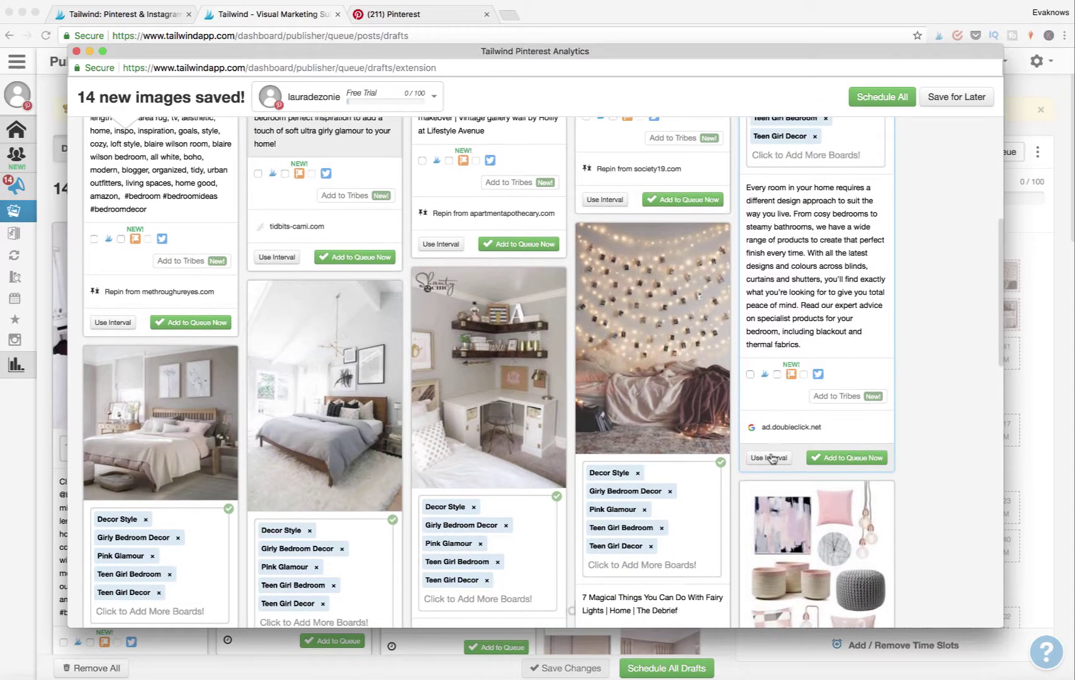
pyautogui.scroll(-3, 738, 462)
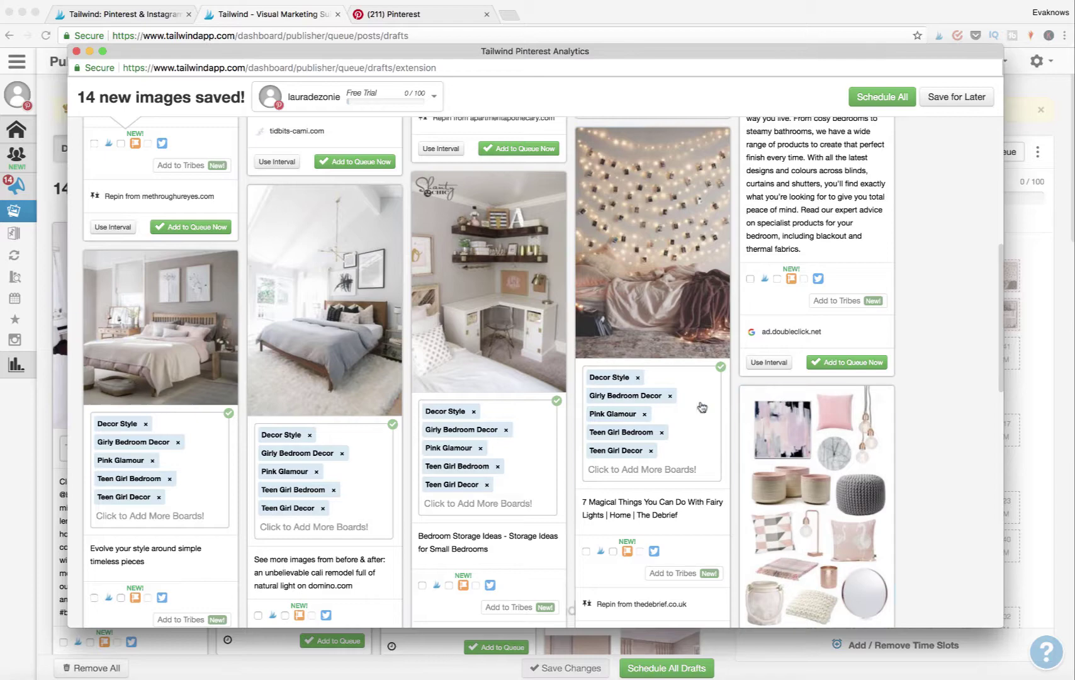
pyautogui.scroll(10, 411, 311)
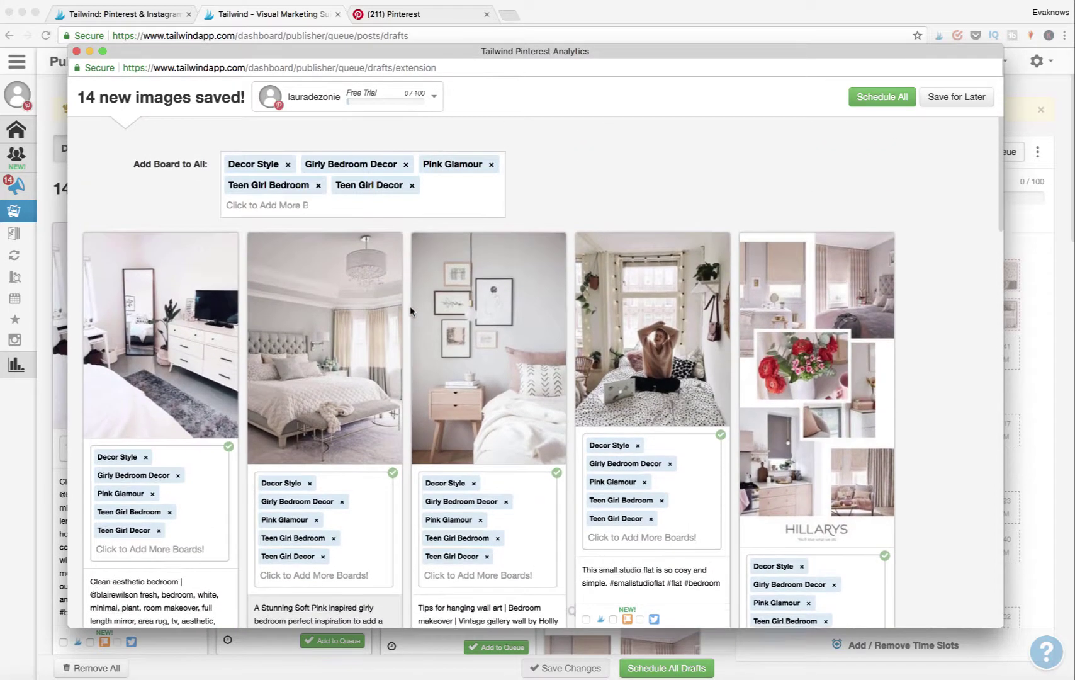
pyautogui.scroll(-1, 433, 351)
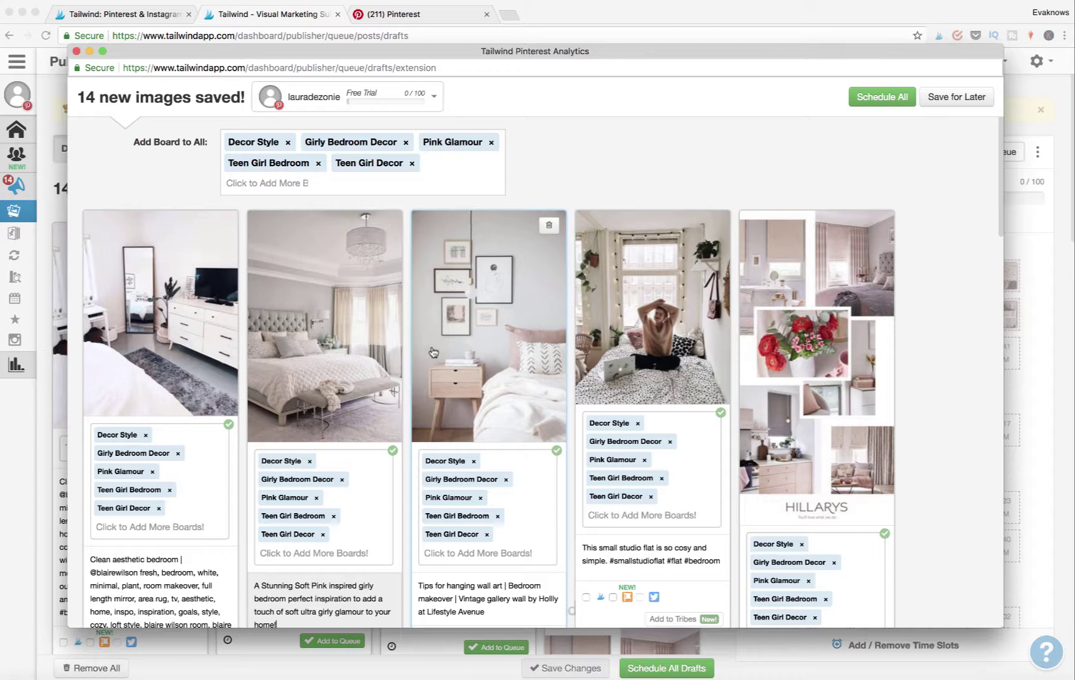
pyautogui.scroll(-15, 493, 376)
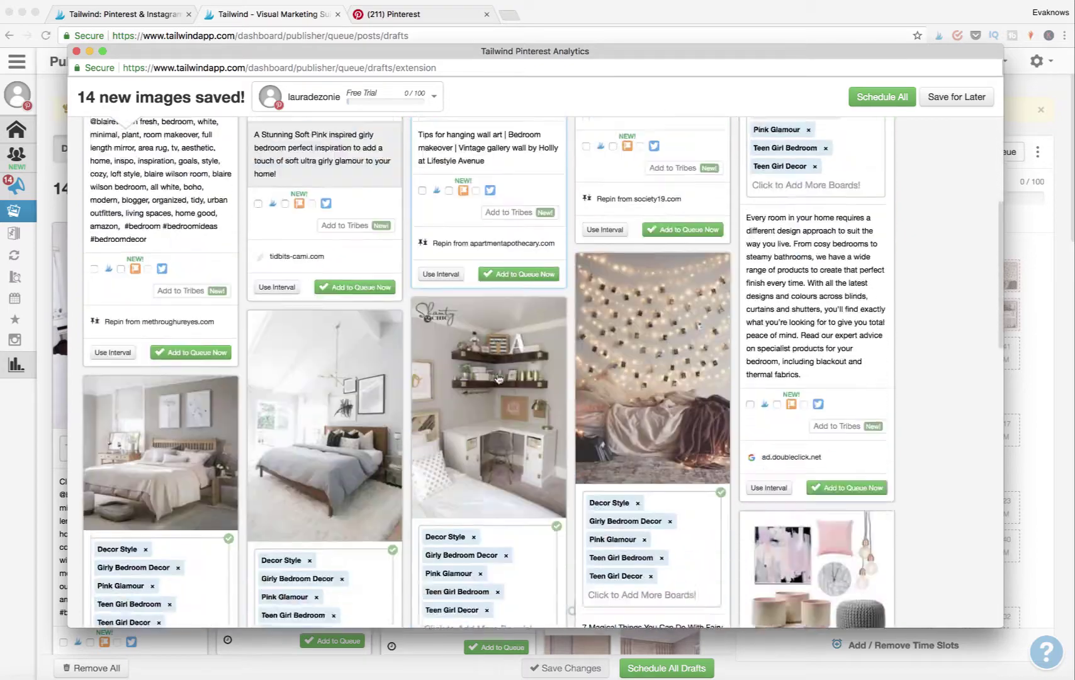
pyautogui.scroll(15, 497, 377)
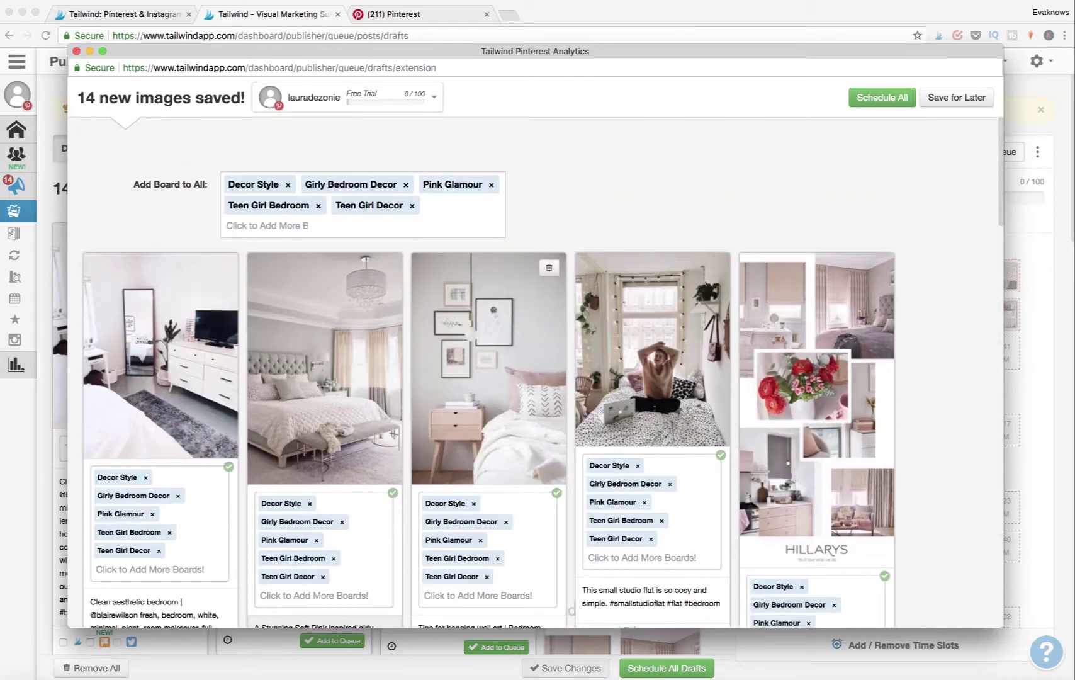
# Schedule all saved images to their assigned boards, then open the Publisher's list of scheduled pins.
pyautogui.click(879, 99)
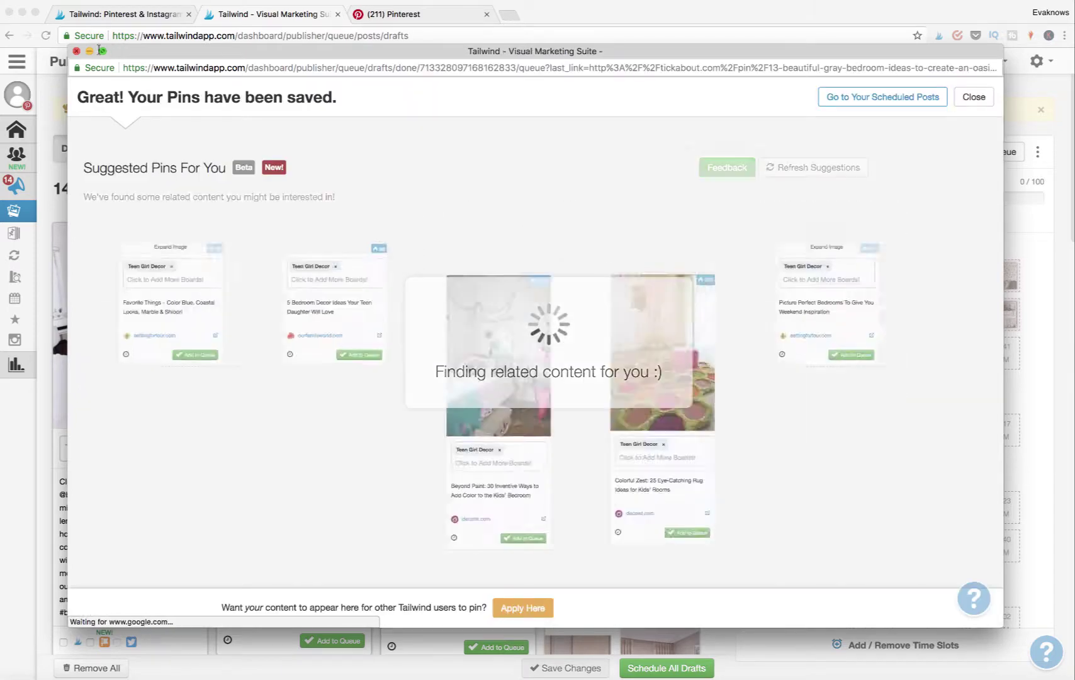
pyautogui.click(76, 51)
pyautogui.moveTo(17, 236)
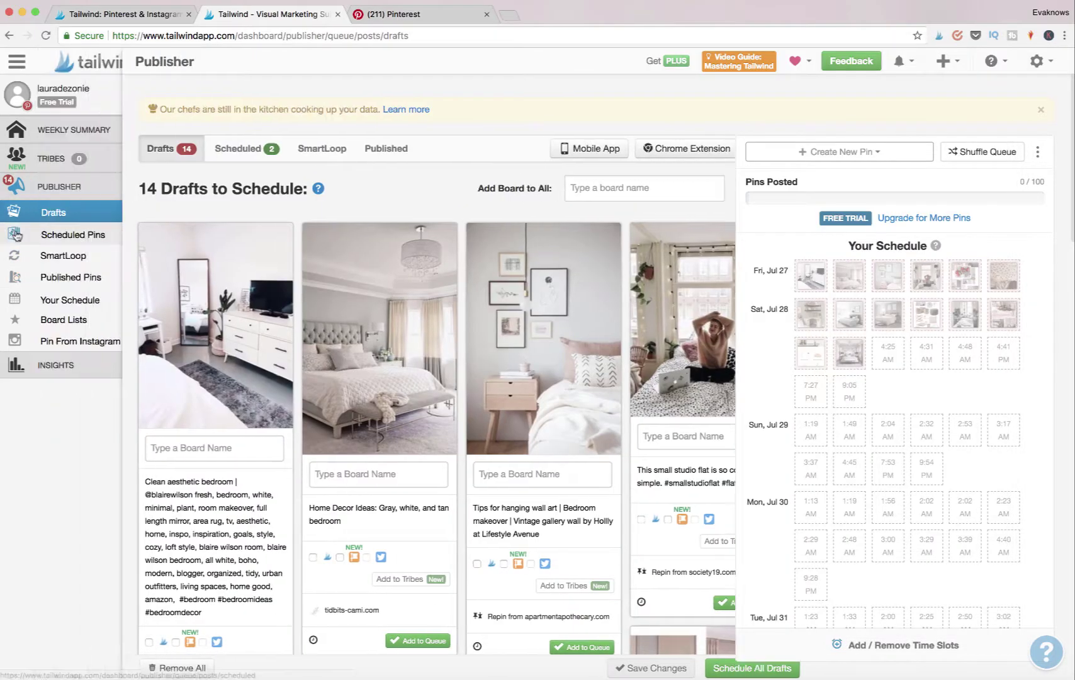
pyautogui.click(84, 236)
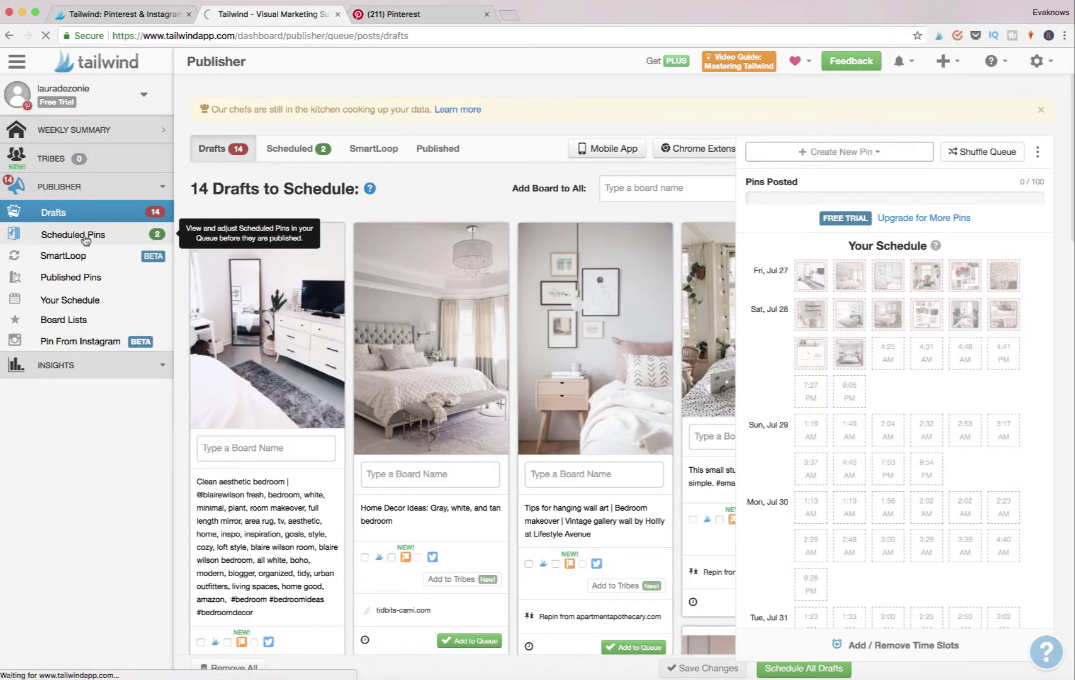
# Examine how the pins are spread over the upcoming days in the posting schedule.
pyautogui.scroll(-3, 816, 417)
pyautogui.scroll(3, 816, 417)
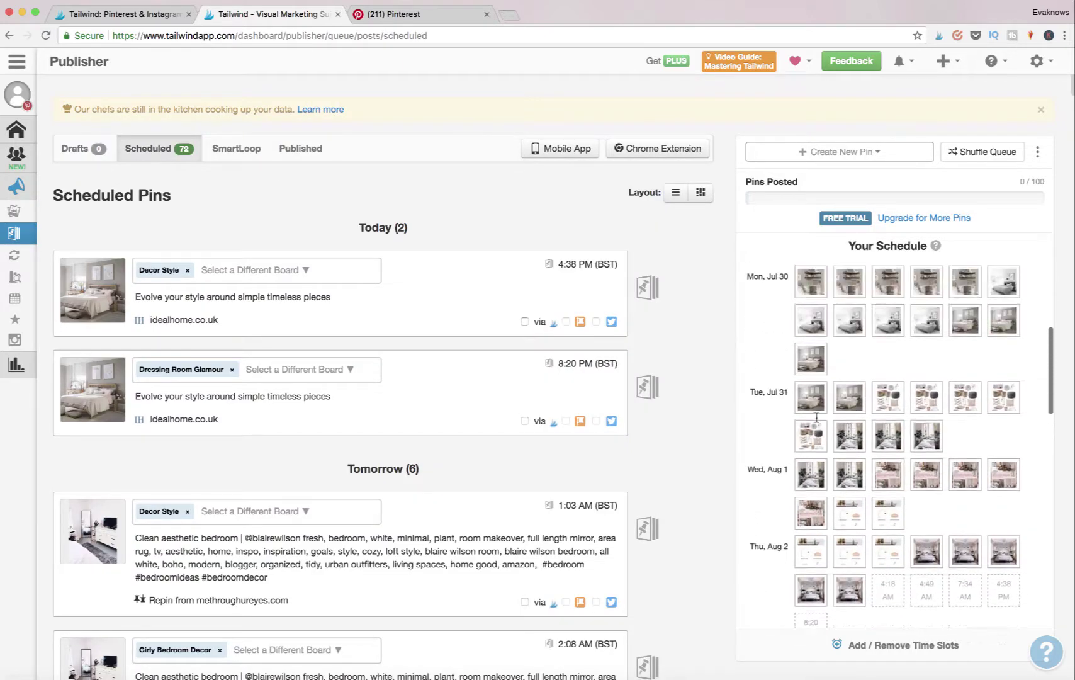
pyautogui.scroll(5, 868, 428)
pyautogui.scroll(-1, 908, 466)
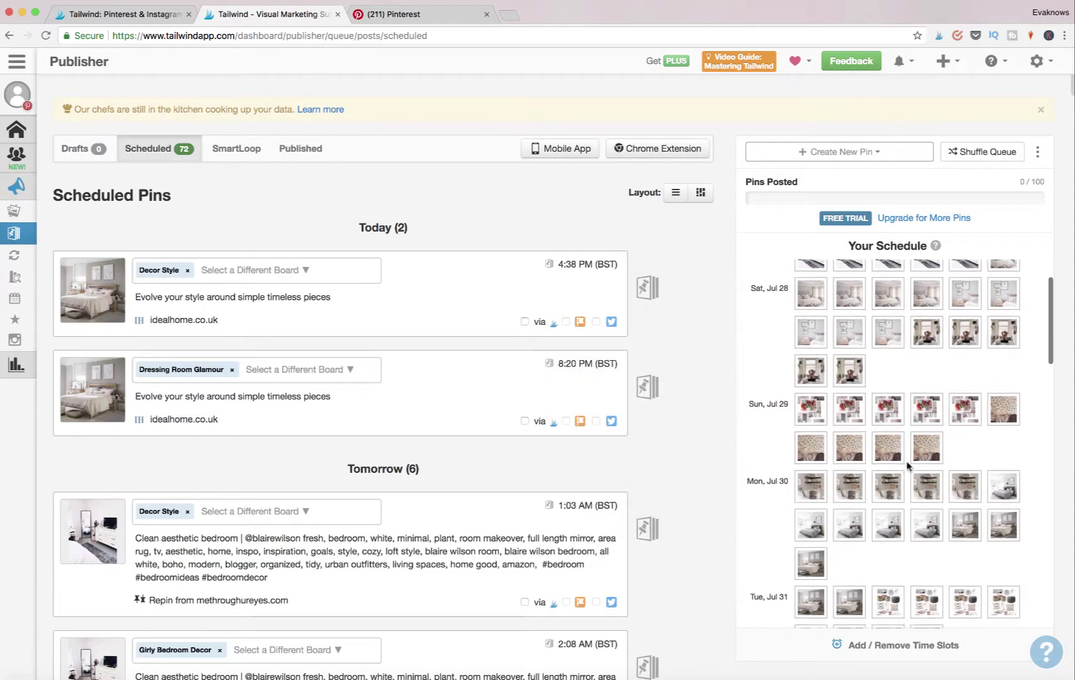
pyautogui.scroll(2, 908, 466)
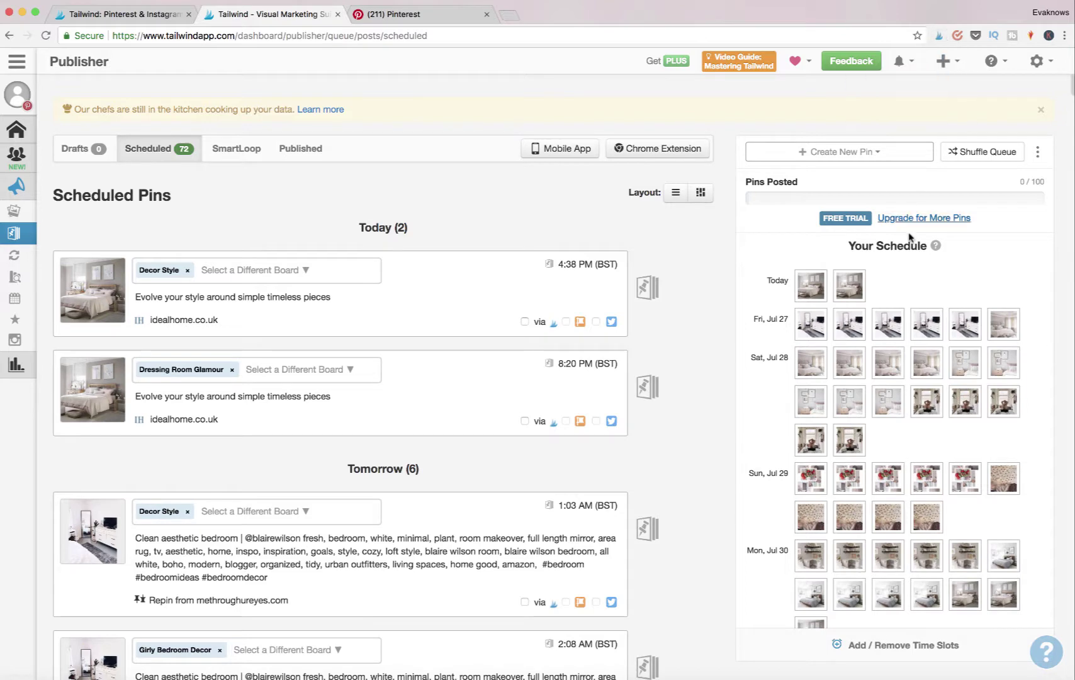
pyautogui.scroll(-4, 872, 397)
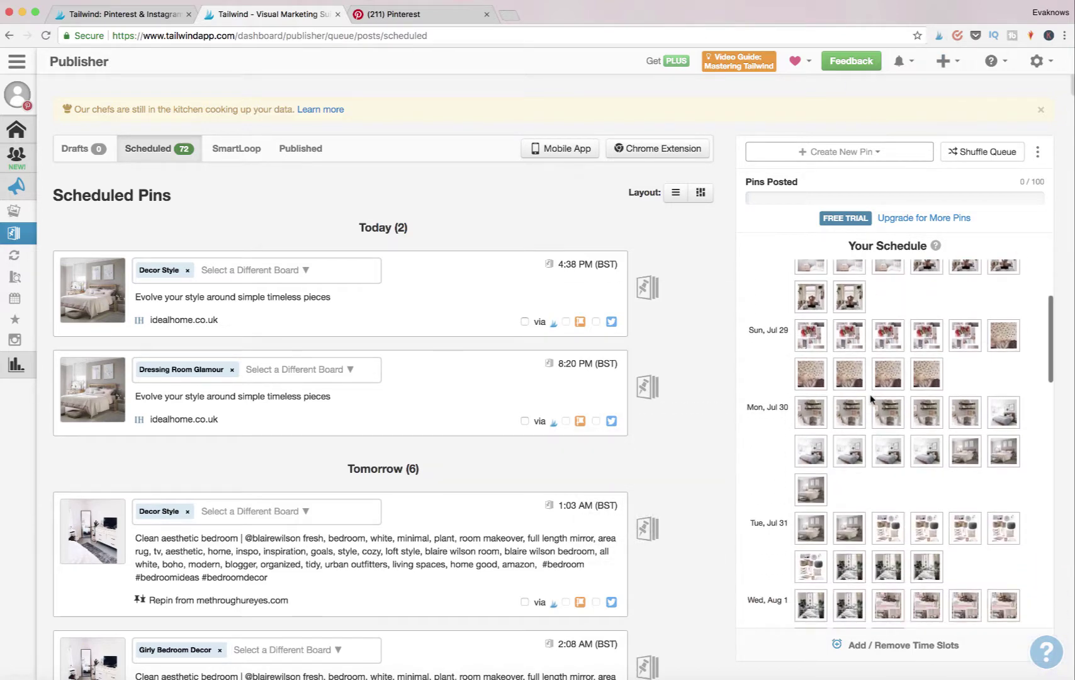
pyautogui.scroll(2, 871, 400)
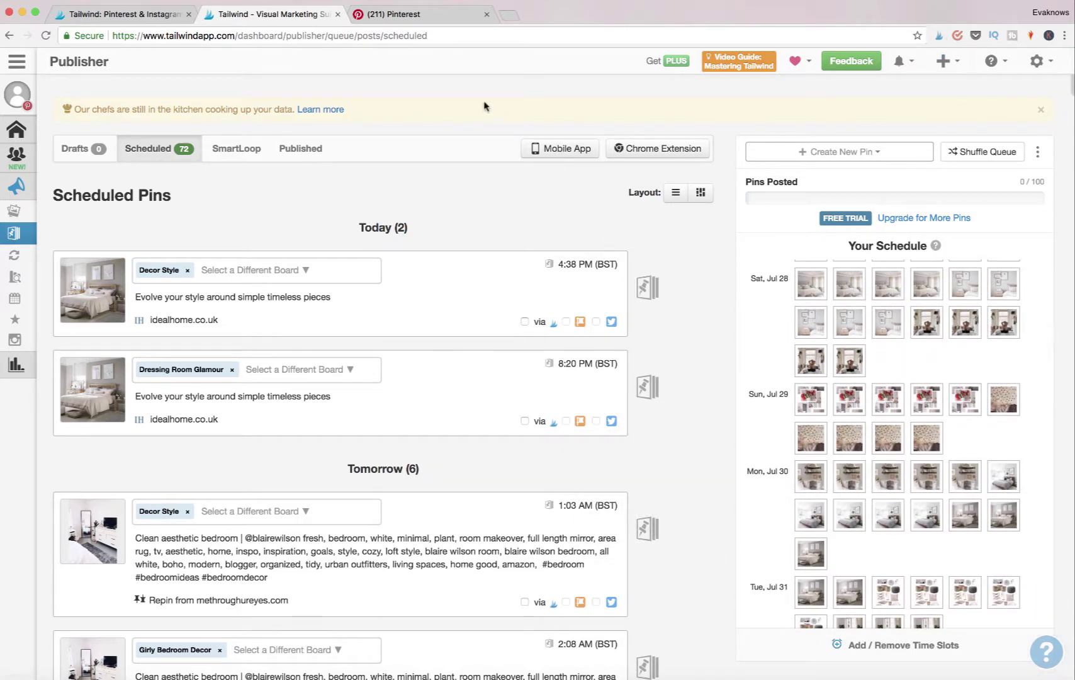
# Open the IKnowimPerfectPrints Etsy shop in a new tab and send the nail polish print's image to the Tailwind scheduler.
pyautogui.click(509, 16)
pyautogui.scroll(-7, 671, 499)
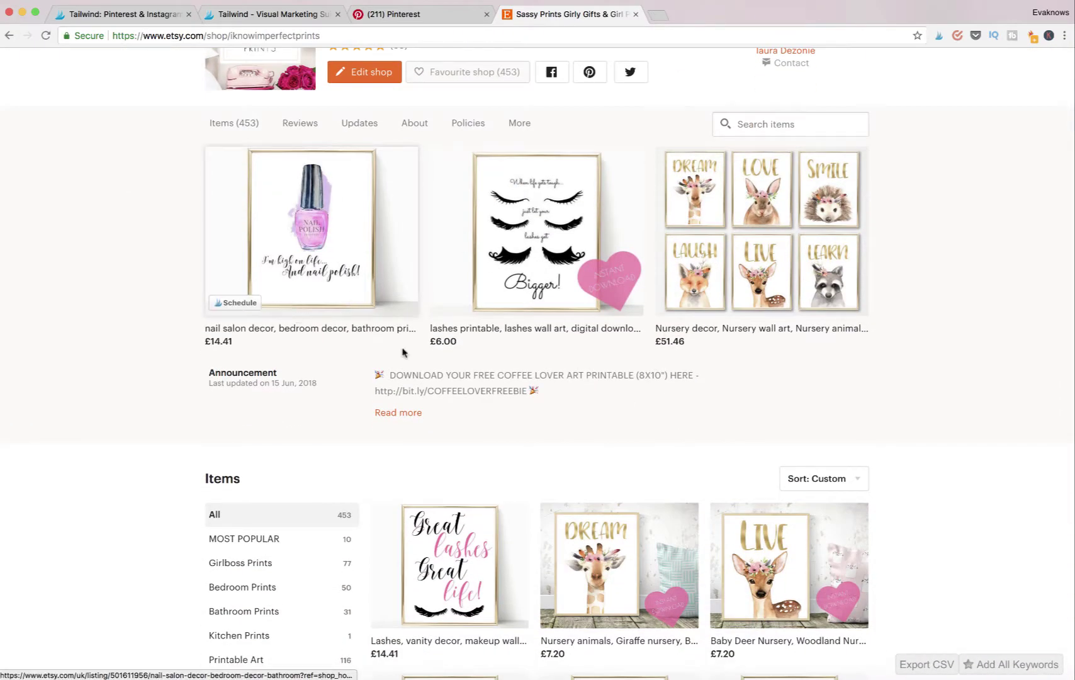
pyautogui.click(231, 306)
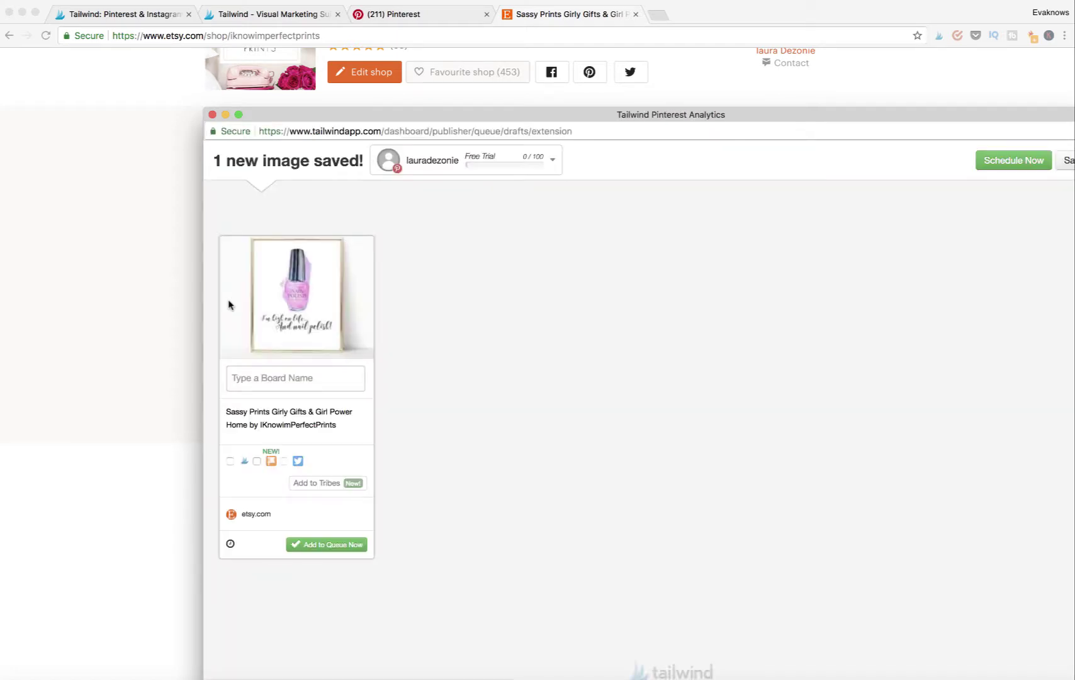
# Assign the shop-page nail polish image to the Decor Style, Dressing Room Glamour and Feminine home decor boards and schedule it.
pyautogui.click(302, 379)
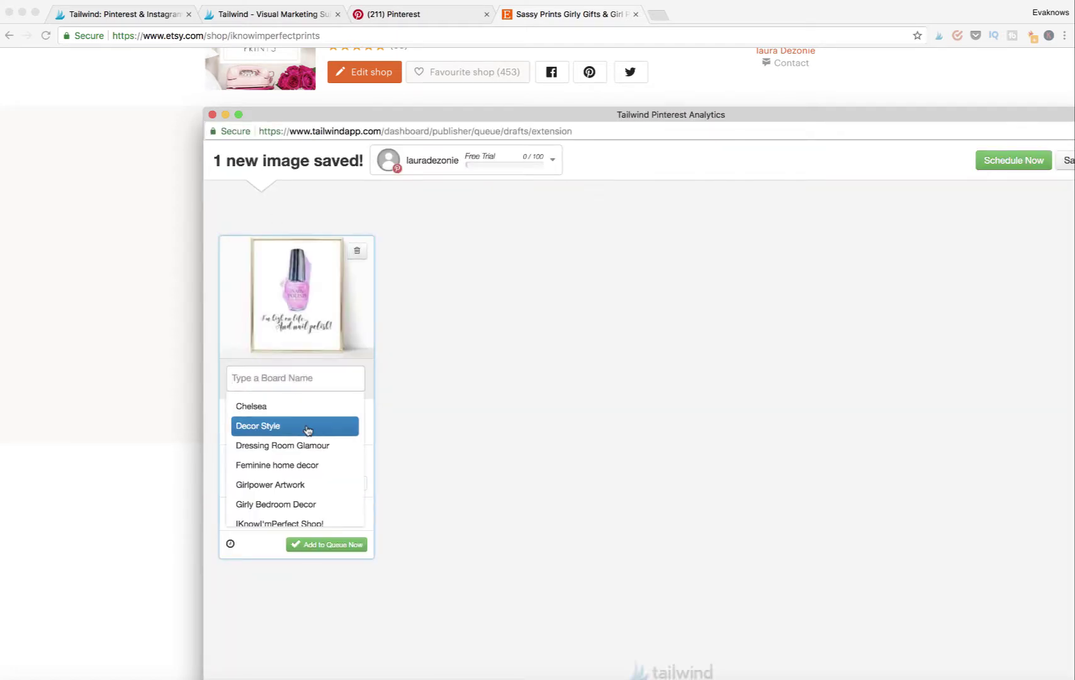
pyautogui.click(307, 426)
pyautogui.click(272, 394)
pyautogui.click(280, 461)
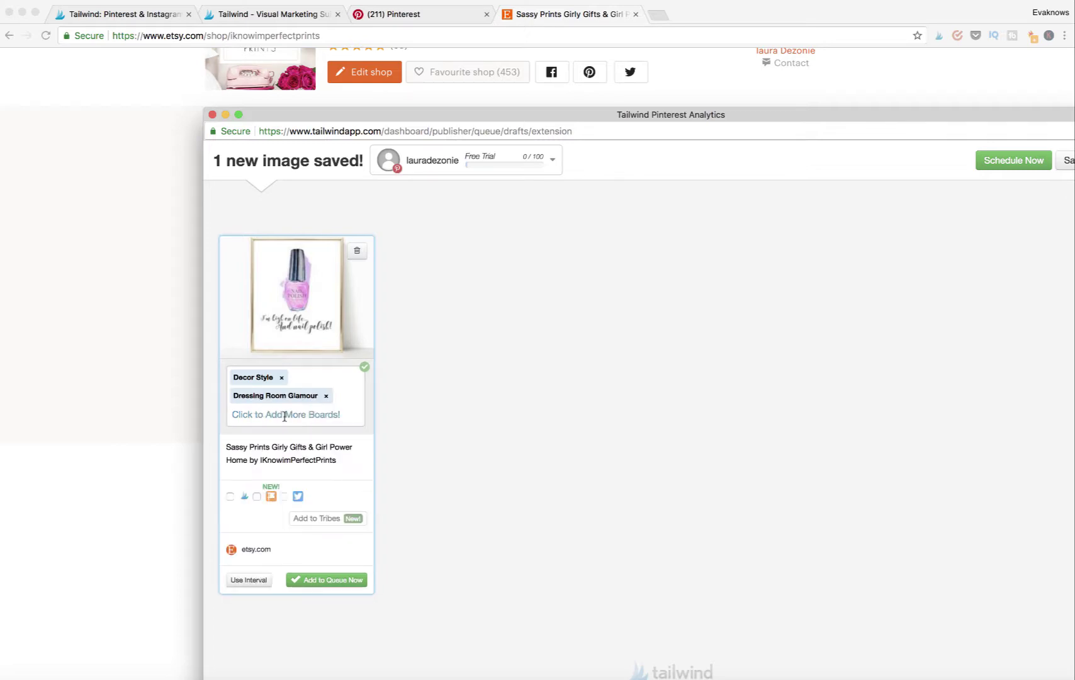
pyautogui.click(285, 416)
pyautogui.click(296, 502)
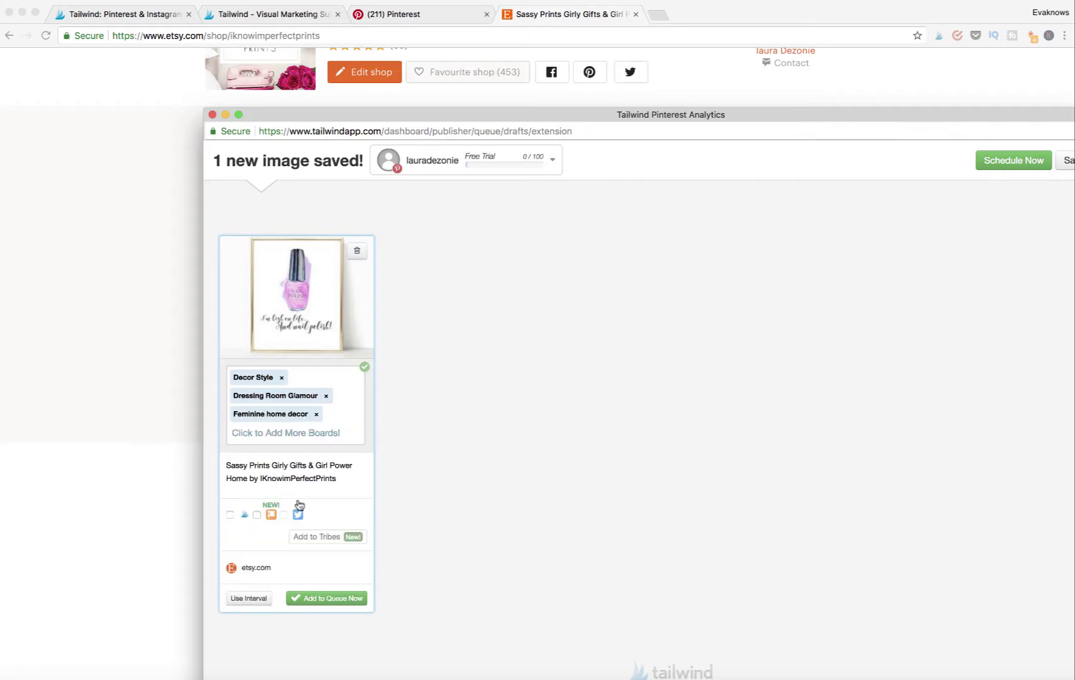
pyautogui.click(1013, 163)
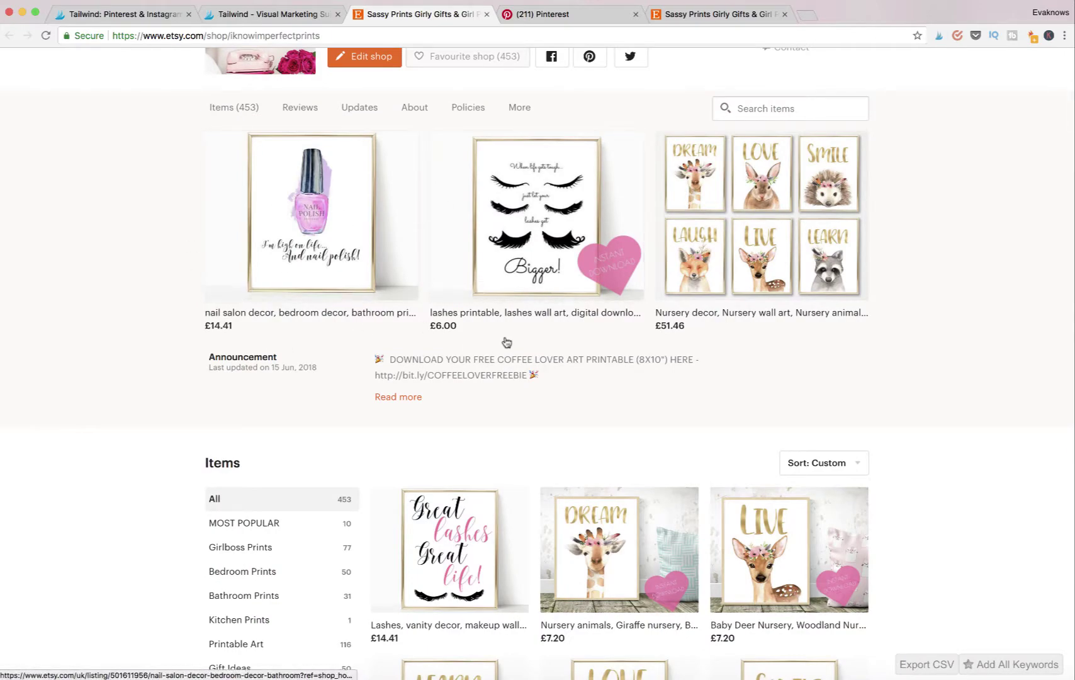
# Open the nail polish print's Etsy listing and send its main image to the Tailwind scheduler.
pyautogui.scroll(-4, 640, 382)
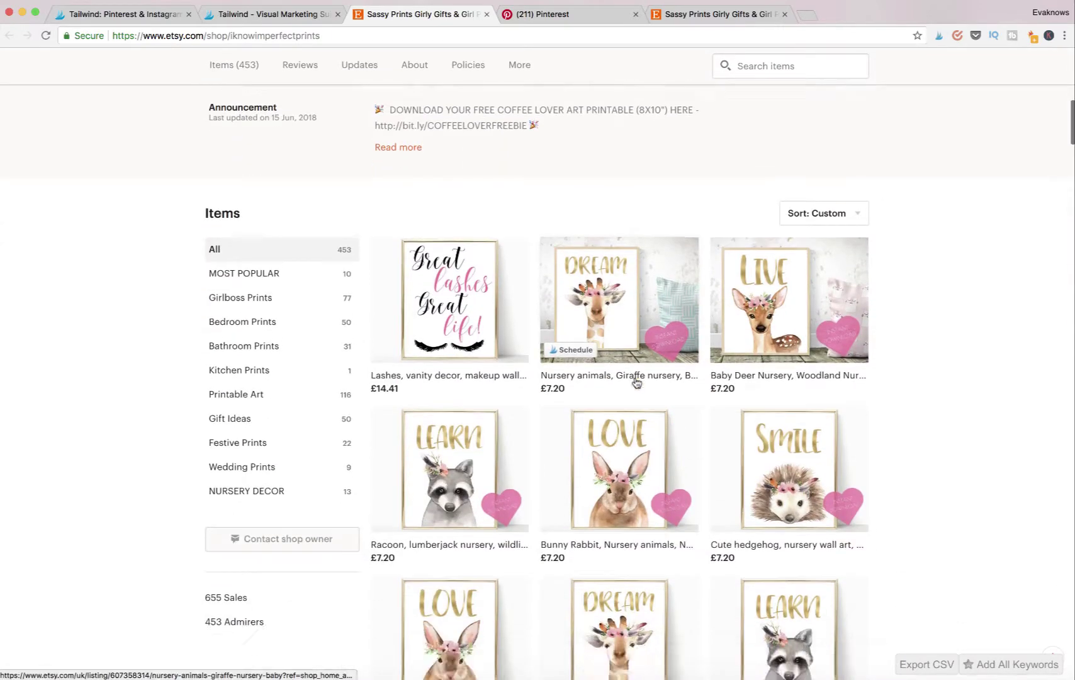
pyautogui.scroll(8, 635, 371)
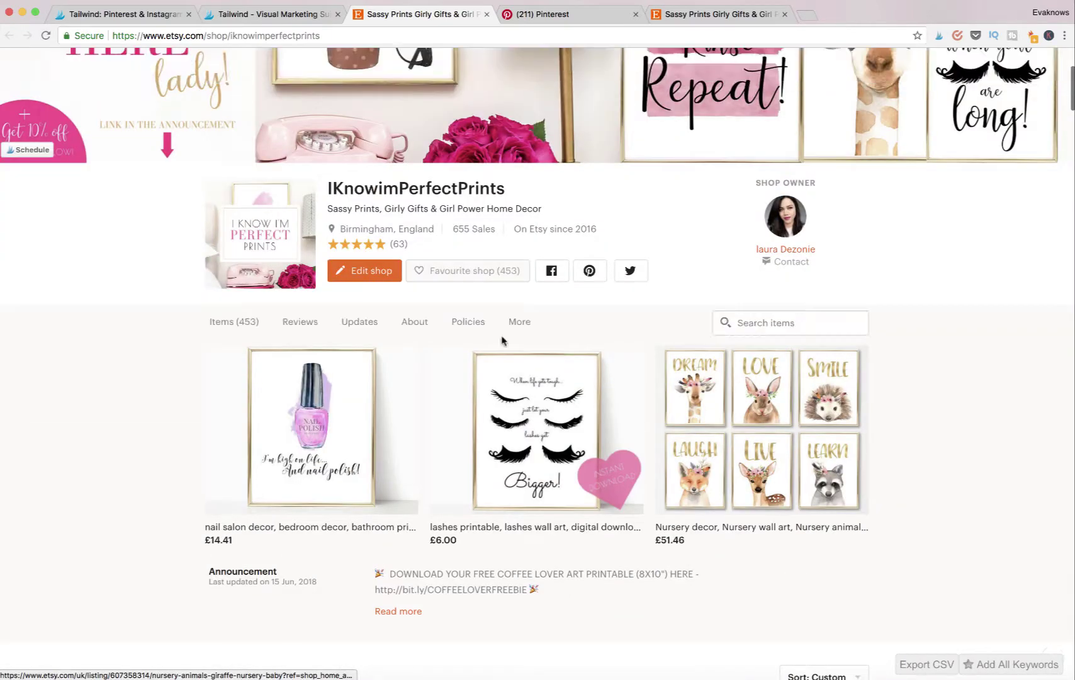
pyautogui.click(338, 415)
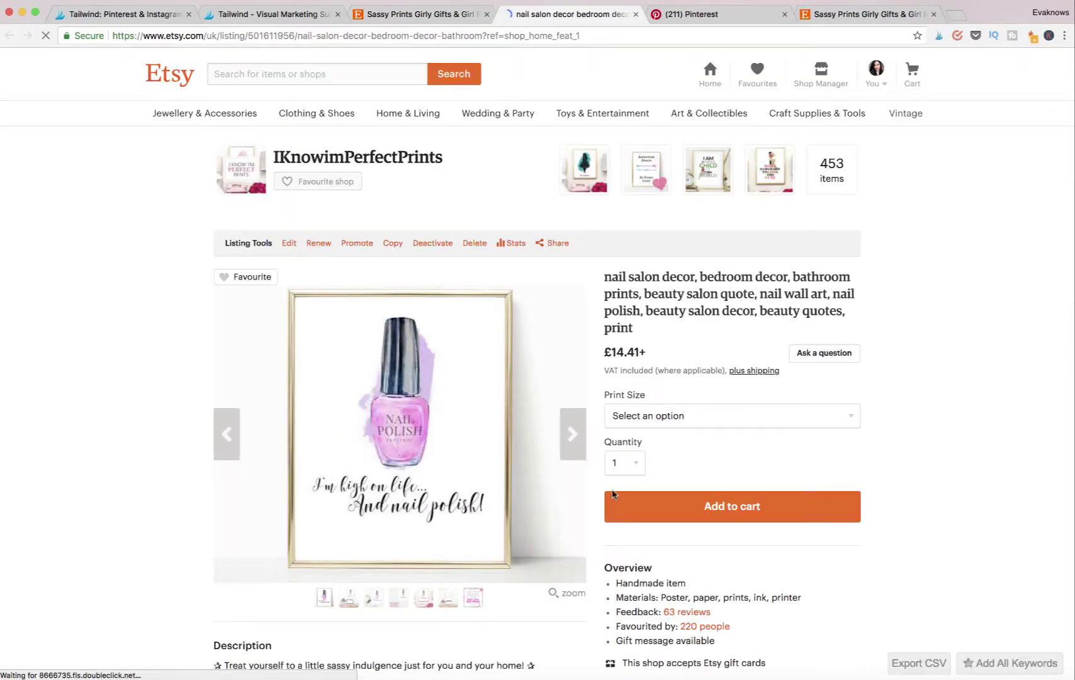
pyautogui.scroll(-3, 491, 409)
pyautogui.click(243, 474)
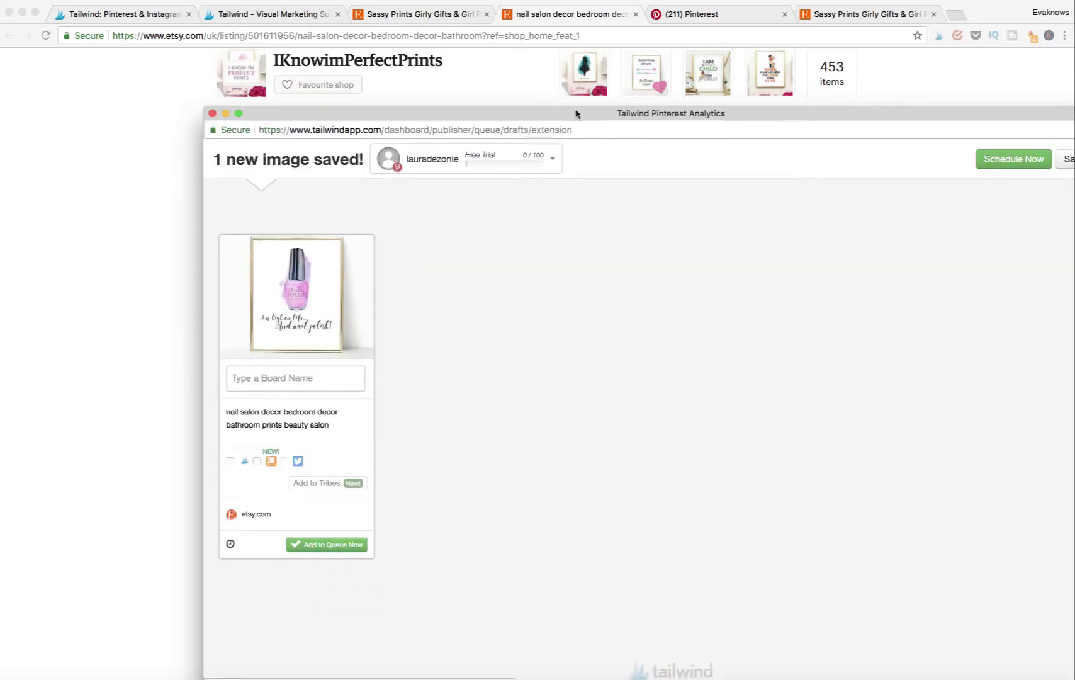
# Schedule the listing's nail salon decor pin to the Decor Style, Dressing Room Glamour and Feminine home decor boards.
pyautogui.click(343, 290)
pyautogui.click(304, 344)
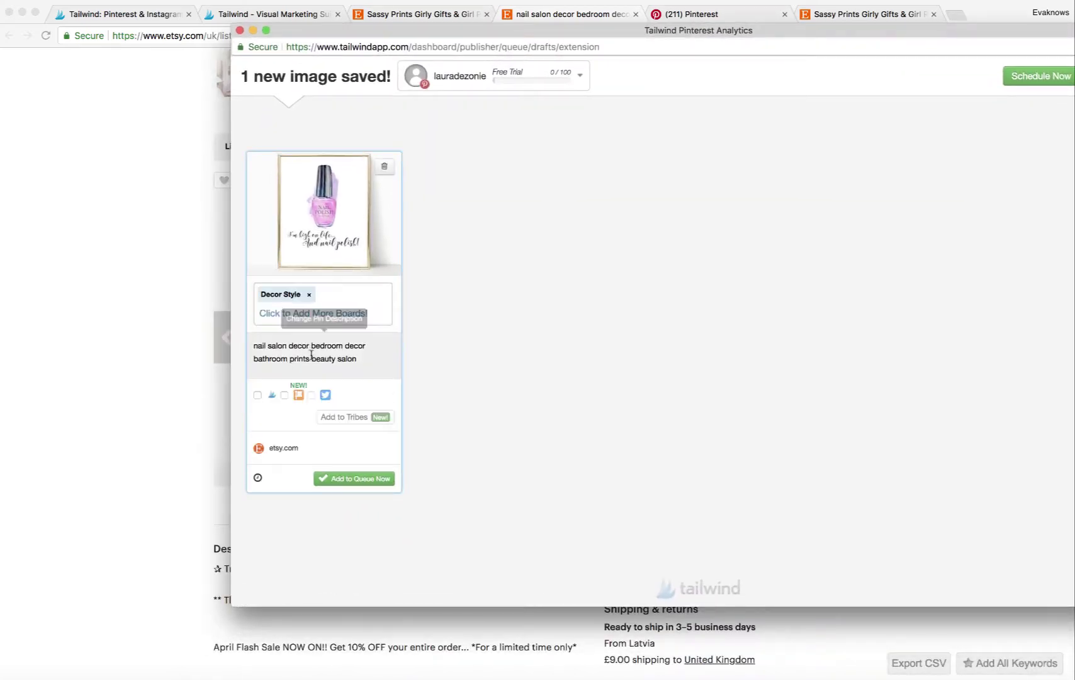
pyautogui.click(307, 313)
pyautogui.click(316, 375)
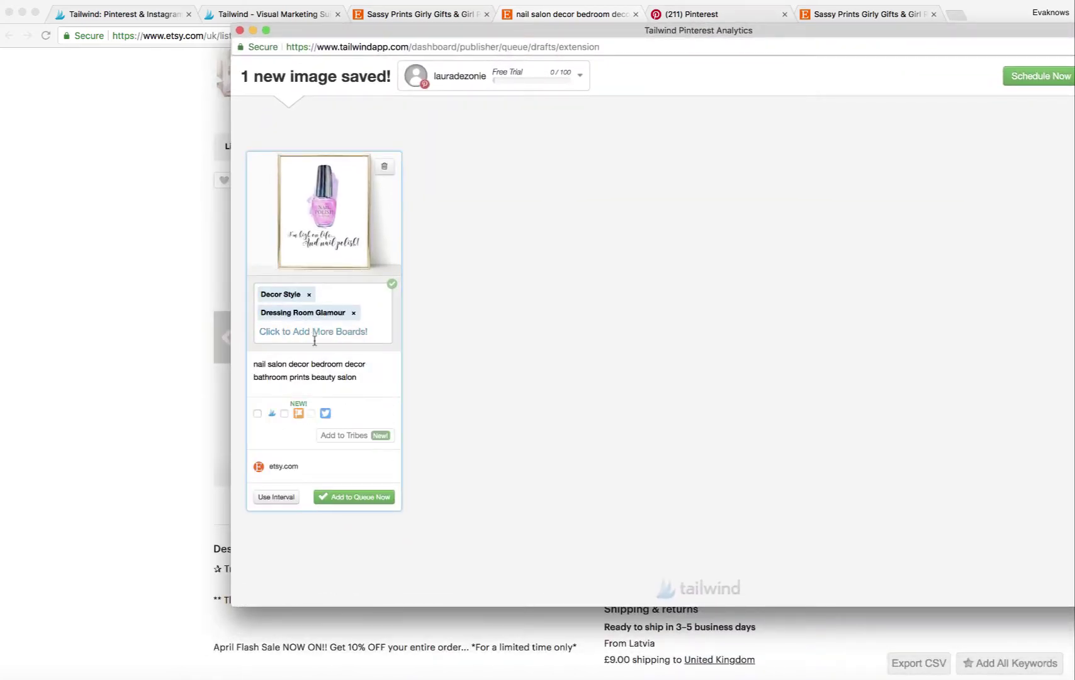
pyautogui.click(315, 339)
pyautogui.click(315, 412)
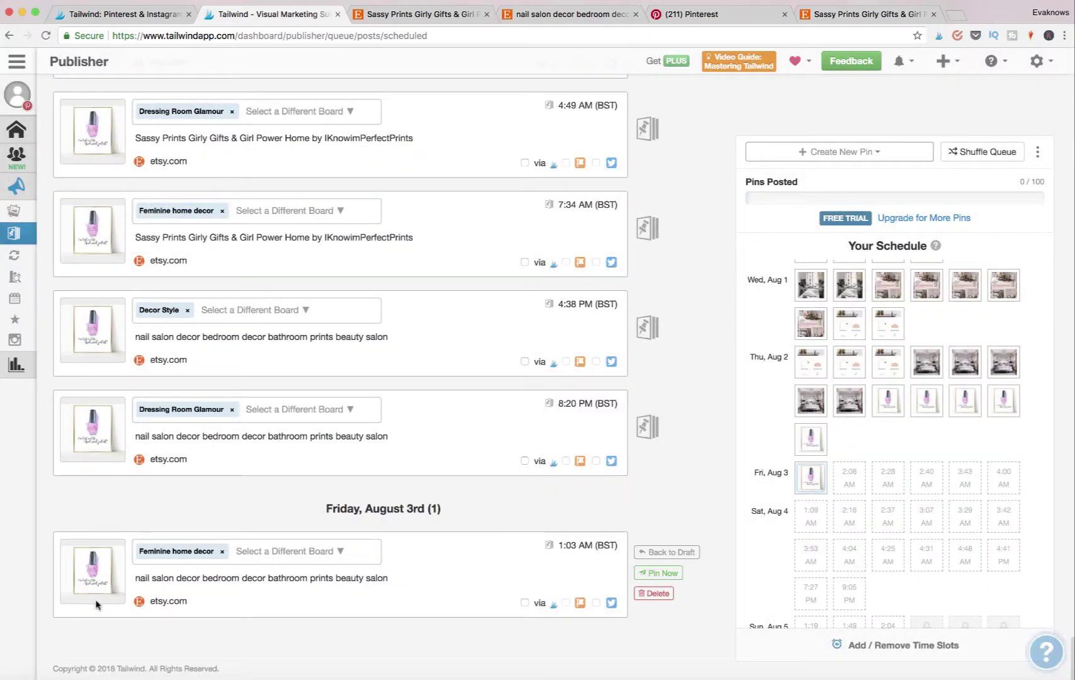
# Enlarge the last scheduled nail polish pin, check the Etsy listing it links to, and return to the scheduled pins.
pyautogui.click(93, 575)
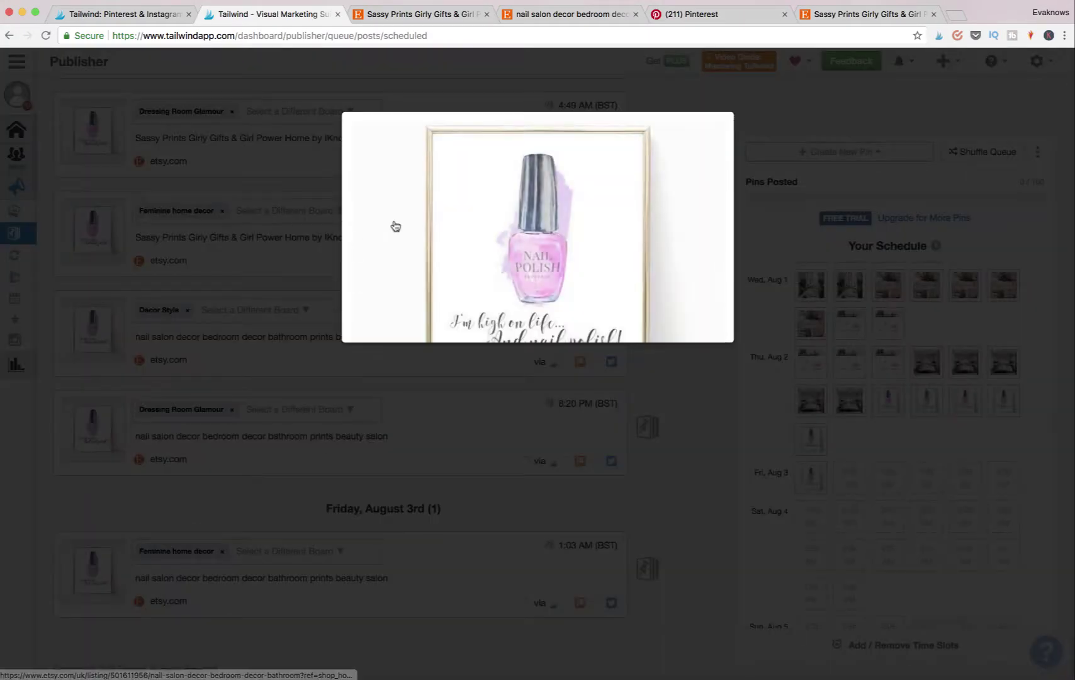
pyautogui.click(413, 287)
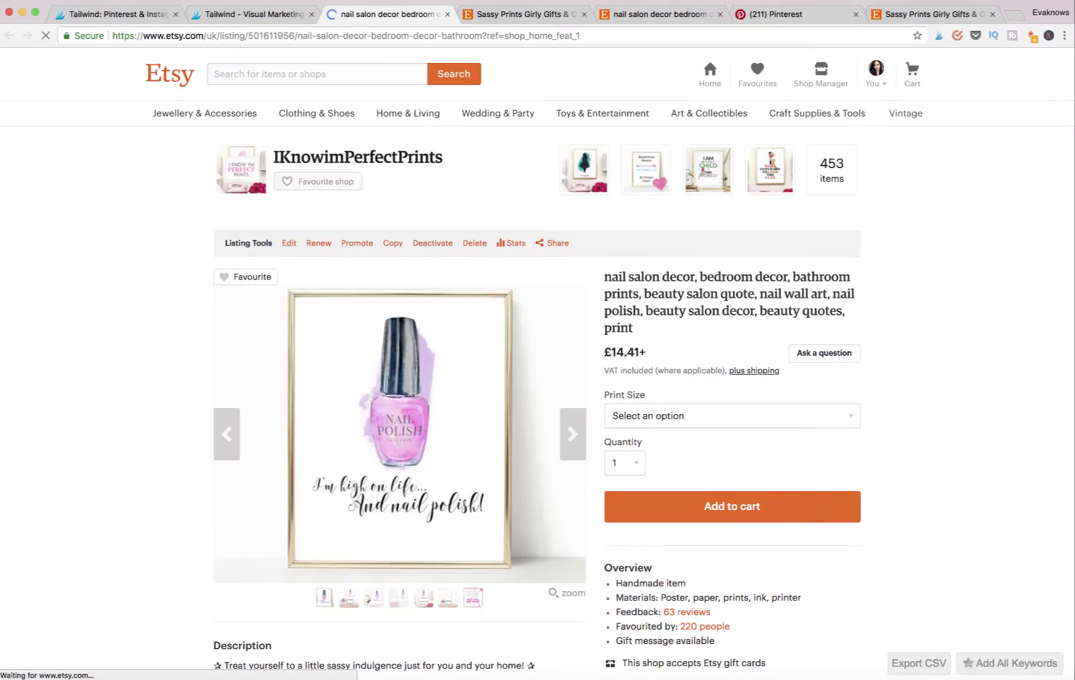
pyautogui.scroll(-3, 567, 496)
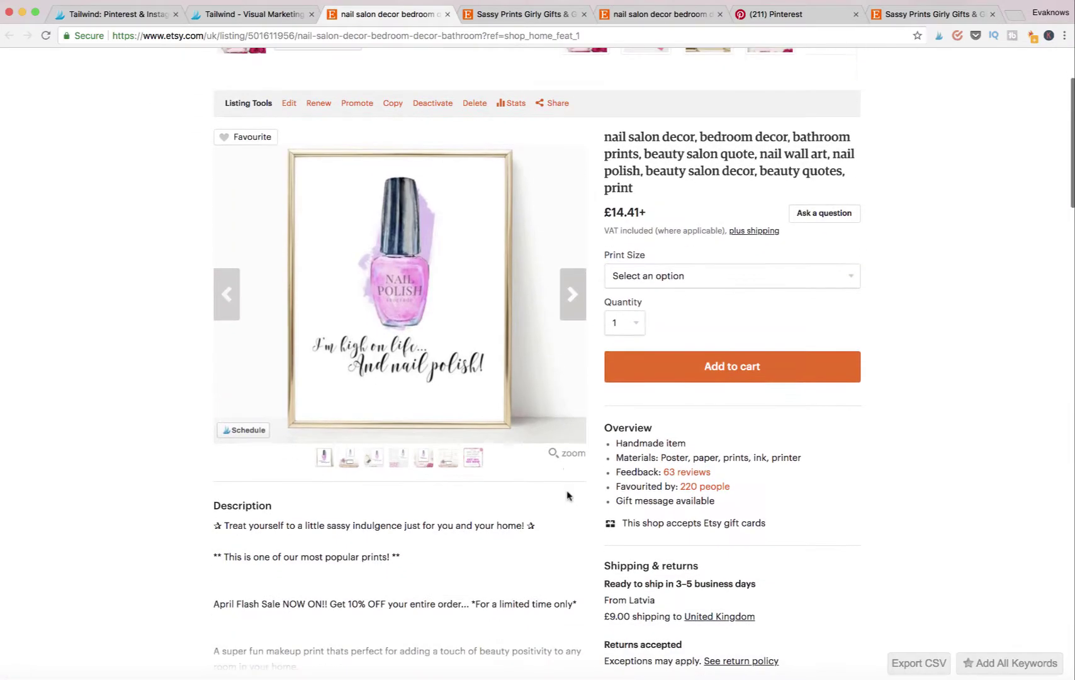
pyautogui.scroll(2, 566, 496)
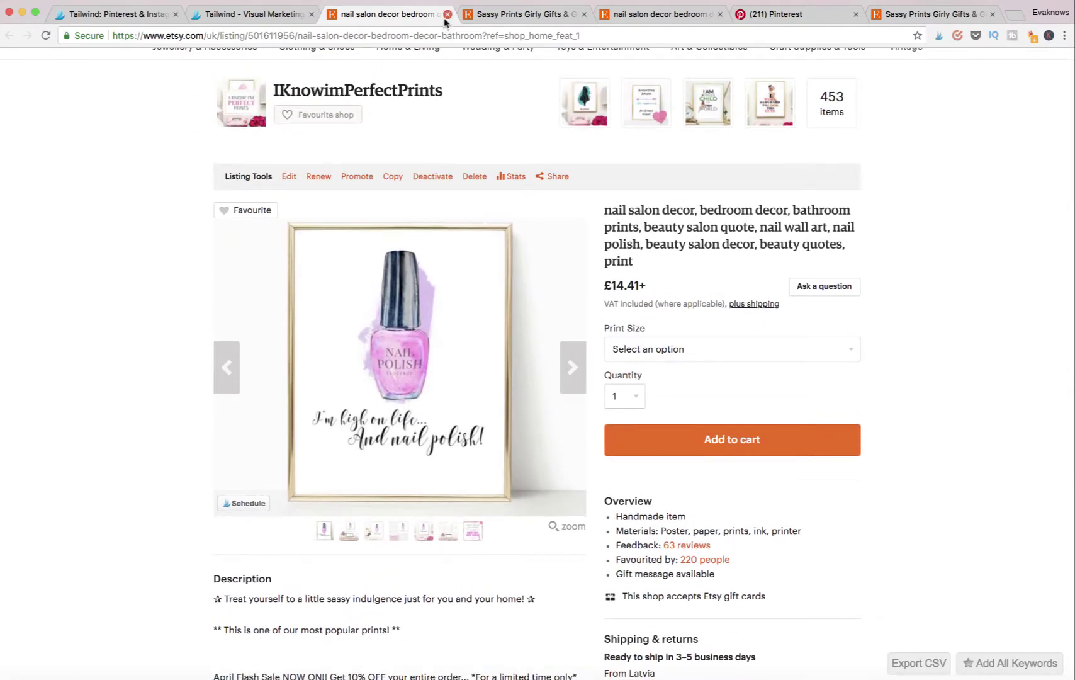
pyautogui.click(448, 14)
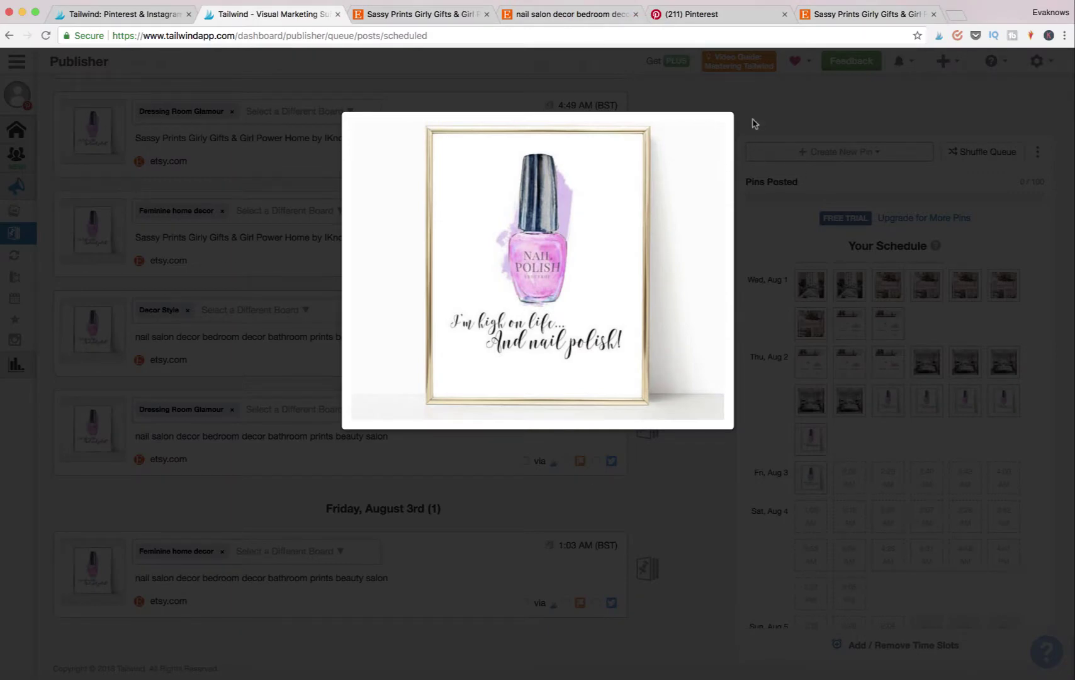
pyautogui.click(755, 123)
# Look through the upcoming days in the pin schedule and open the options for creating a new pin.
pyautogui.scroll(1, 408, 403)
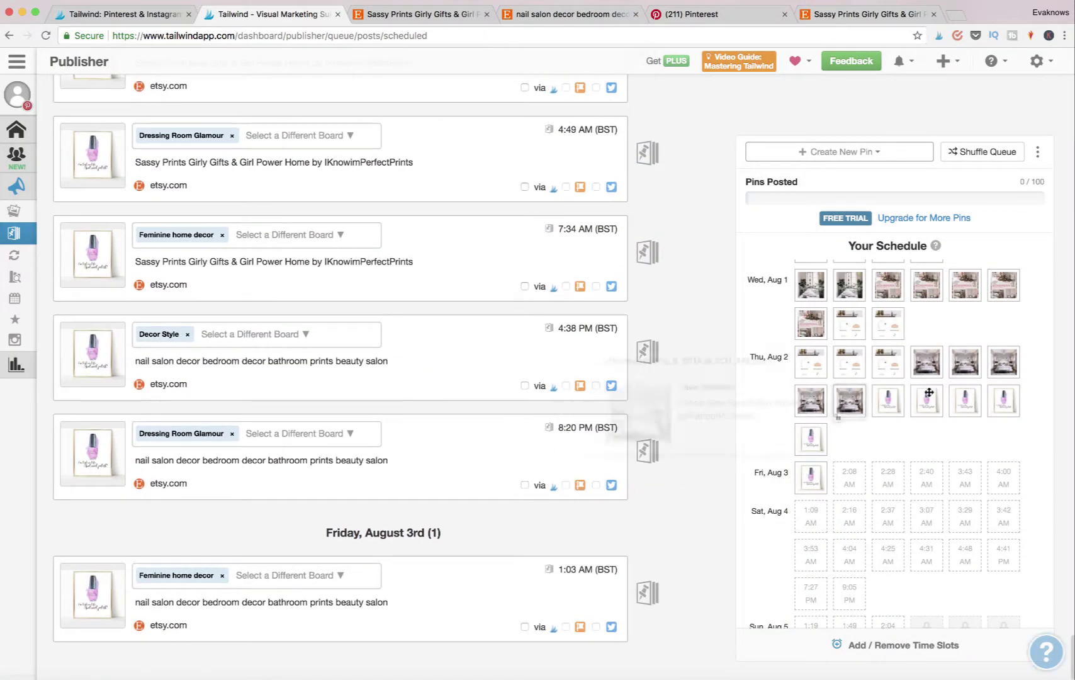
pyautogui.scroll(1, 941, 396)
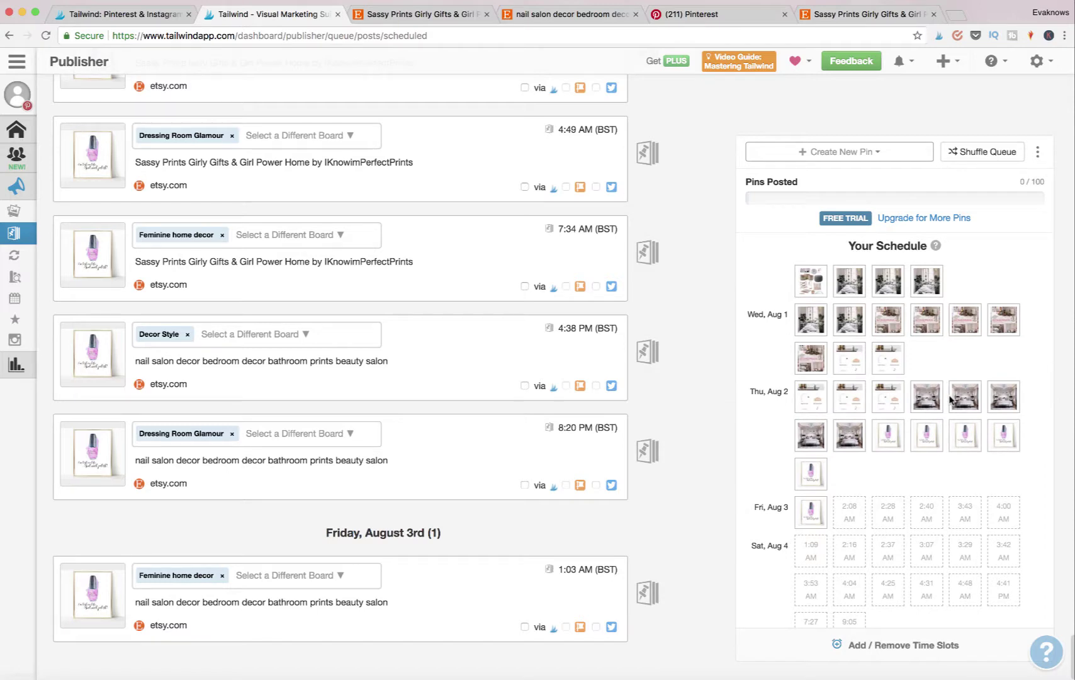
pyautogui.scroll(-2, 867, 385)
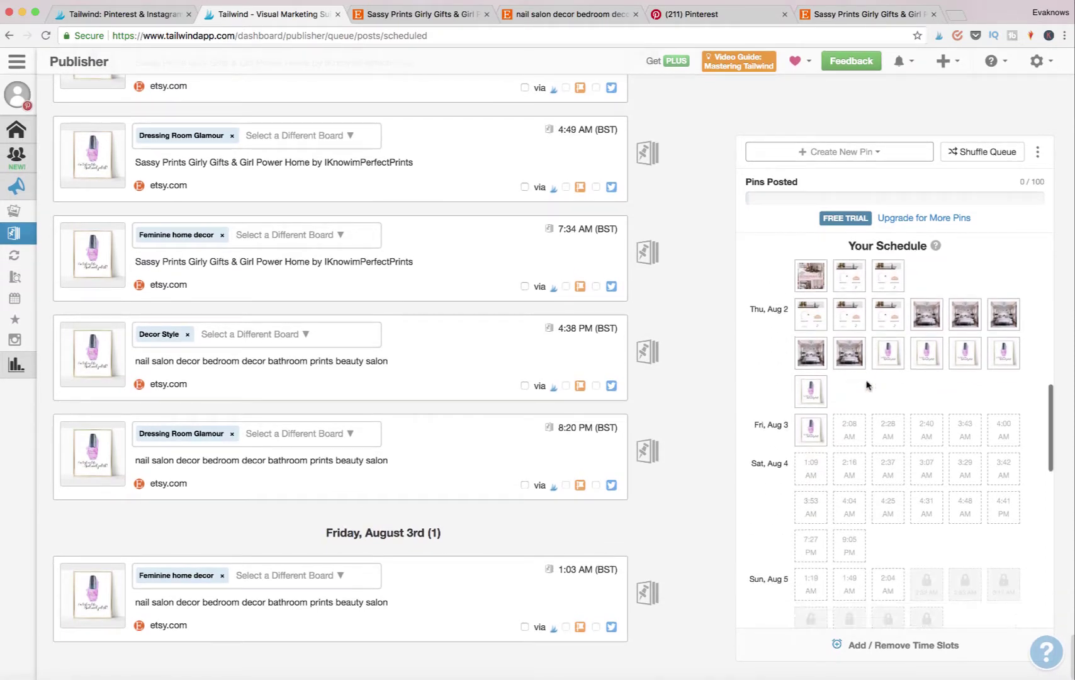
pyautogui.scroll(10, 868, 384)
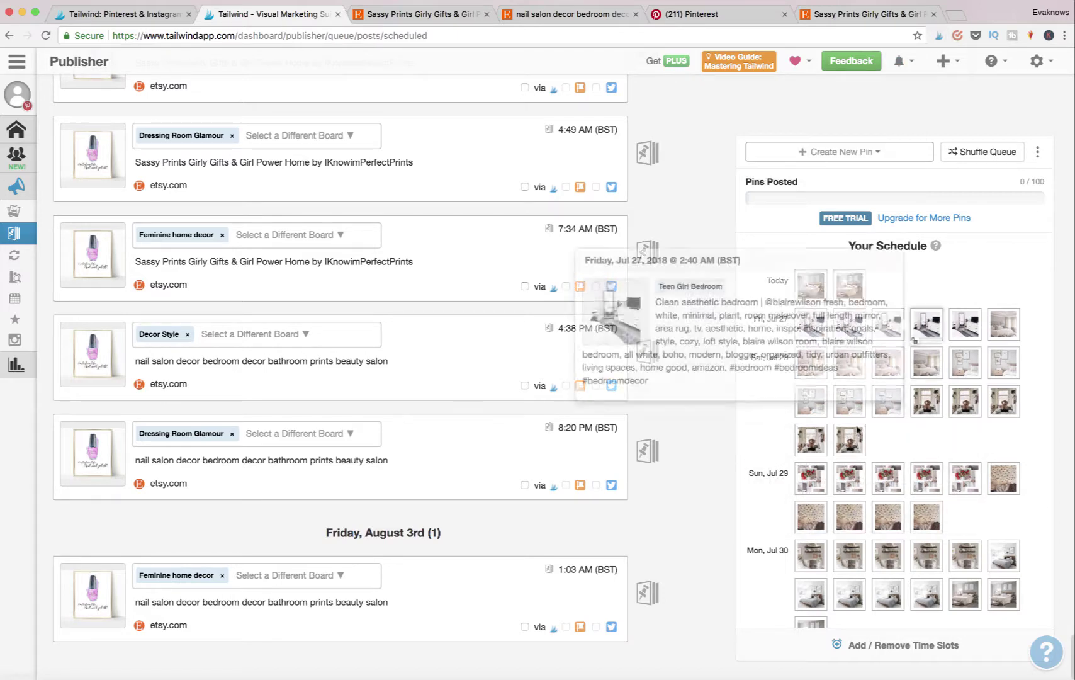
pyautogui.moveTo(879, 420)
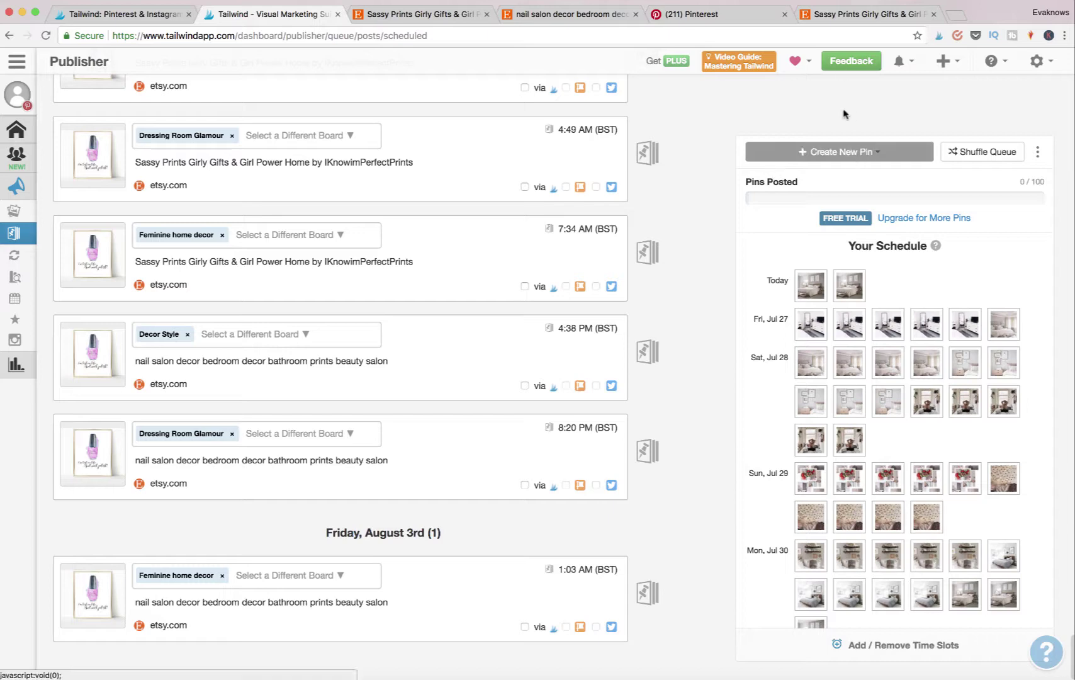
pyautogui.click(849, 149)
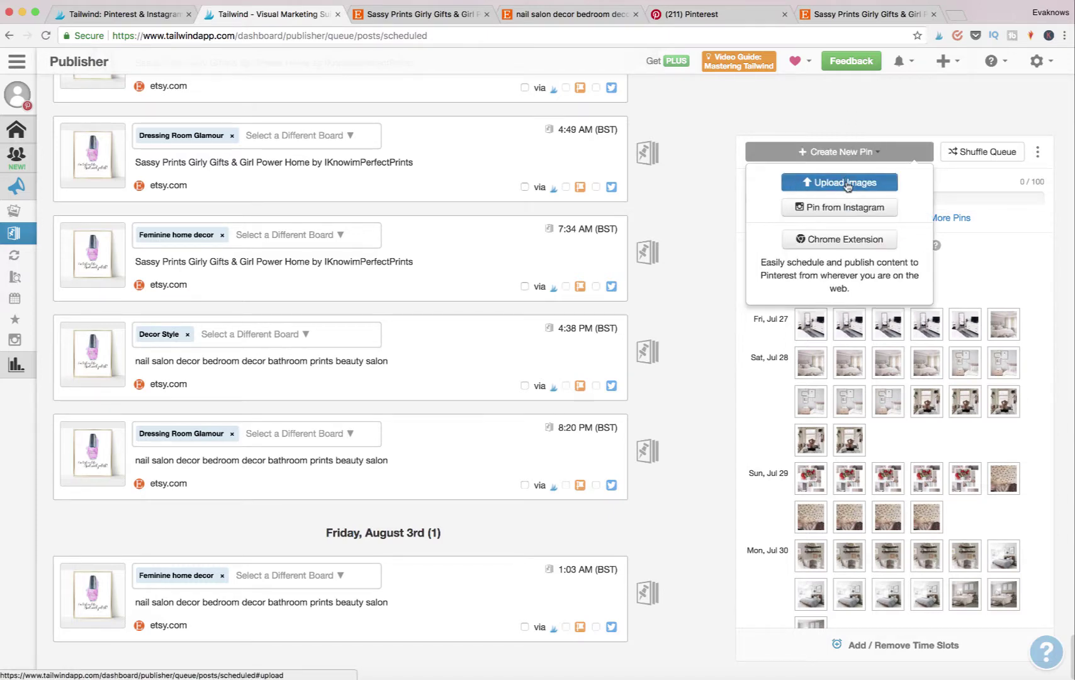
# From the Pinterest results, schedule the floral "Wash your worries away" pin with Tailwind to the Dressing Room Glamour, Feminine home decor and Girlpower Artwork boards.
pyautogui.click(692, 14)
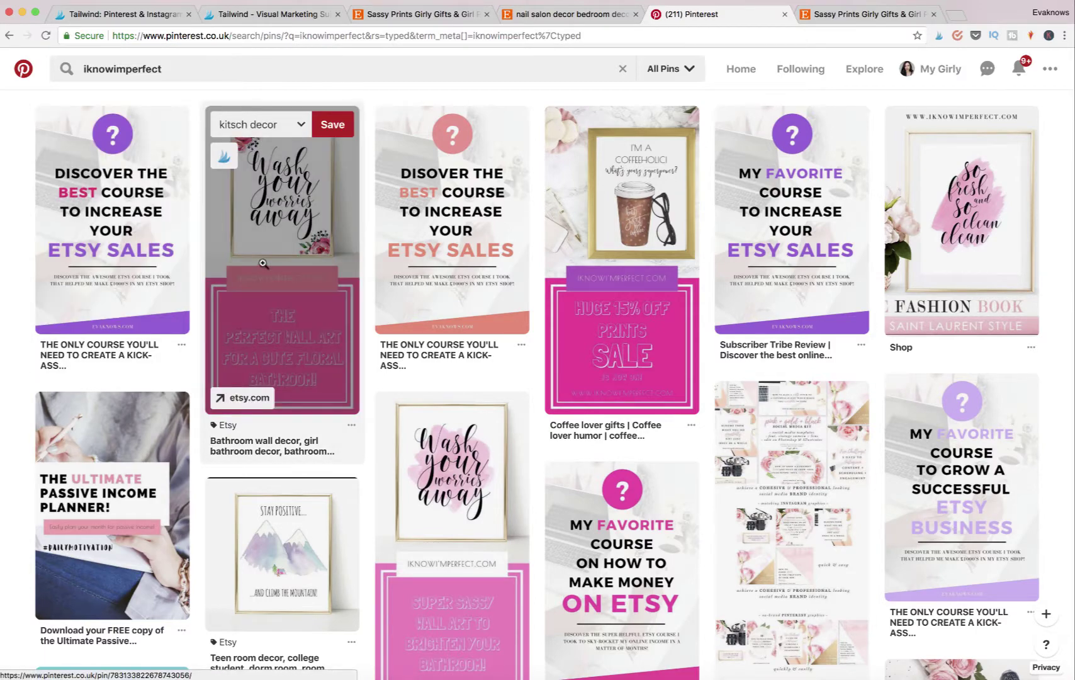
pyautogui.click(227, 161)
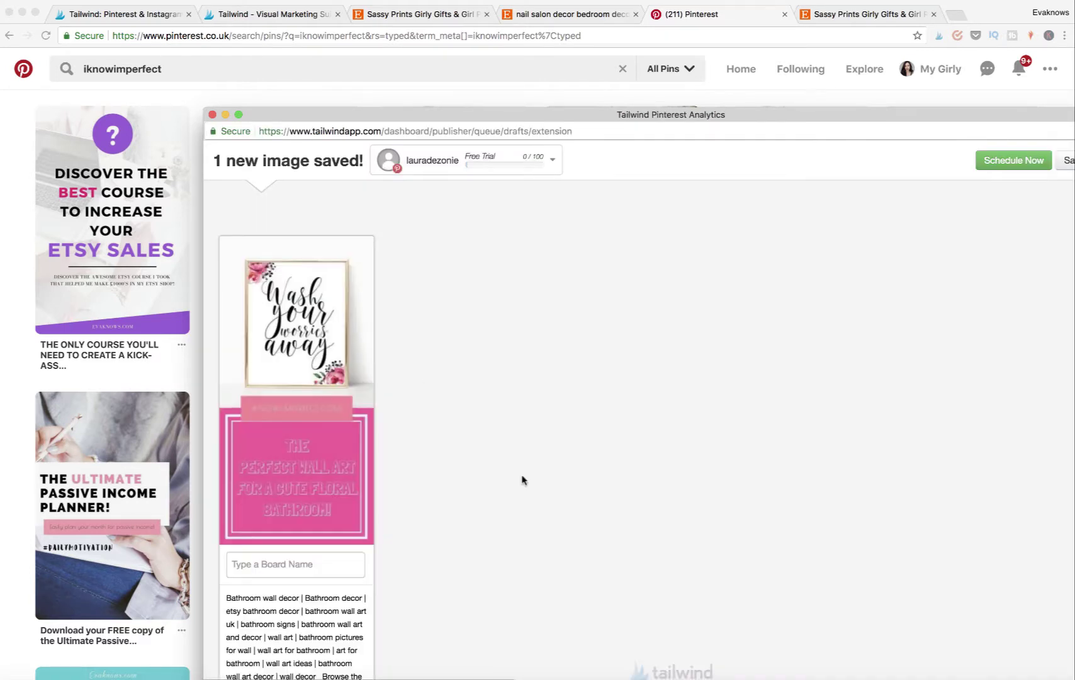
pyautogui.scroll(-3, 521, 480)
pyautogui.click(277, 459)
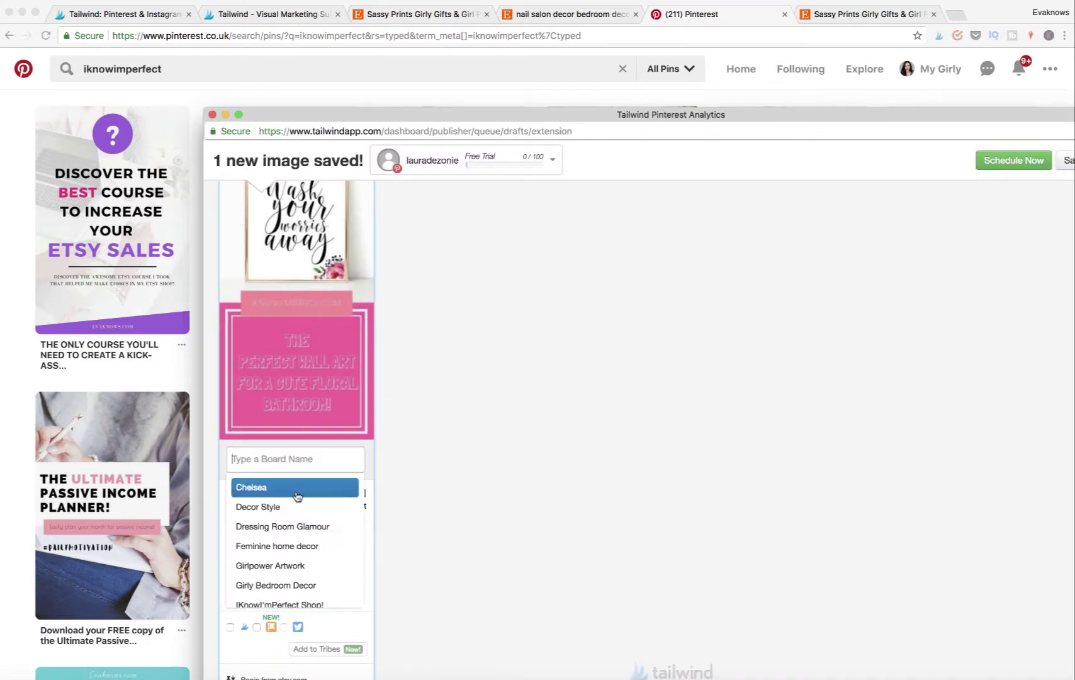
pyautogui.click(292, 532)
pyautogui.click(292, 478)
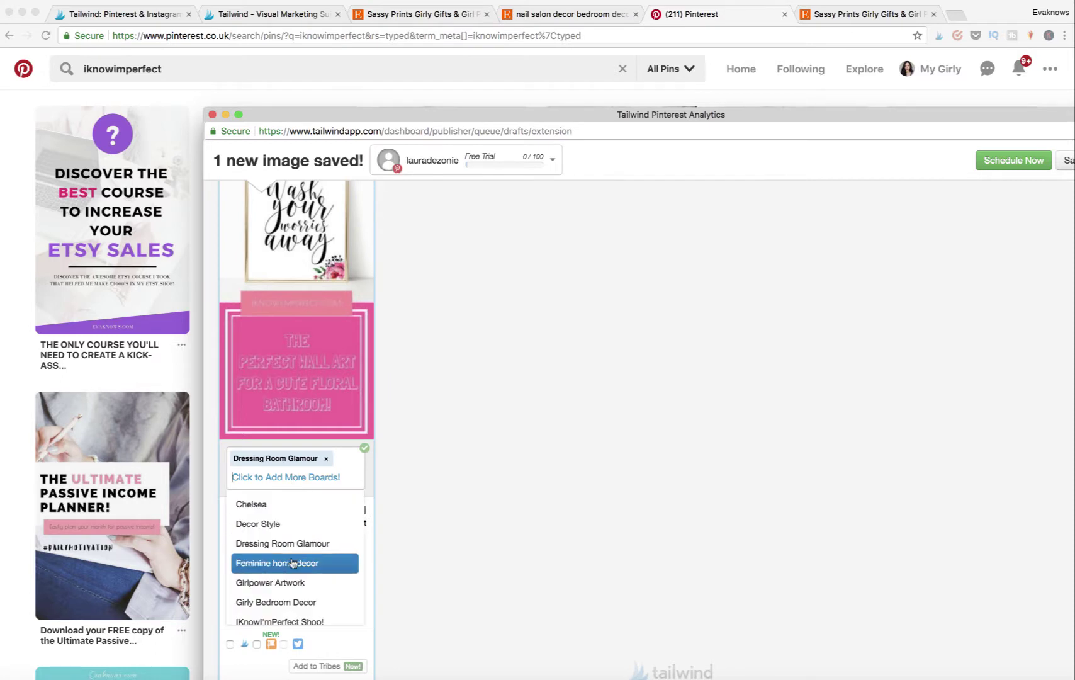
pyautogui.click(292, 563)
pyautogui.click(293, 495)
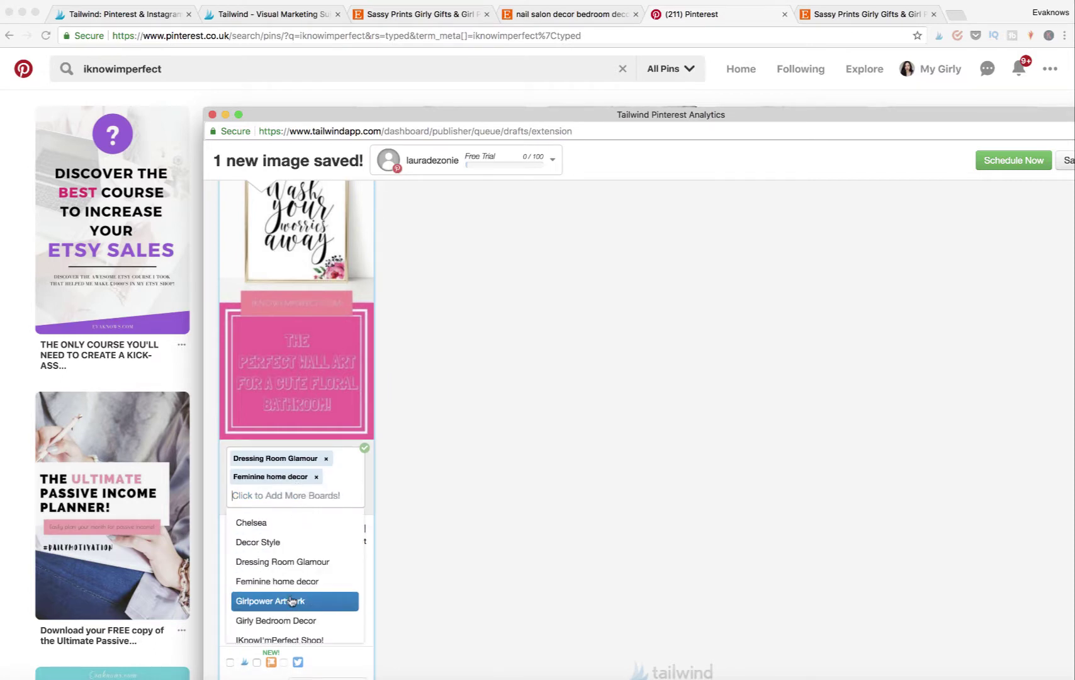
pyautogui.click(291, 600)
pyautogui.click(1000, 165)
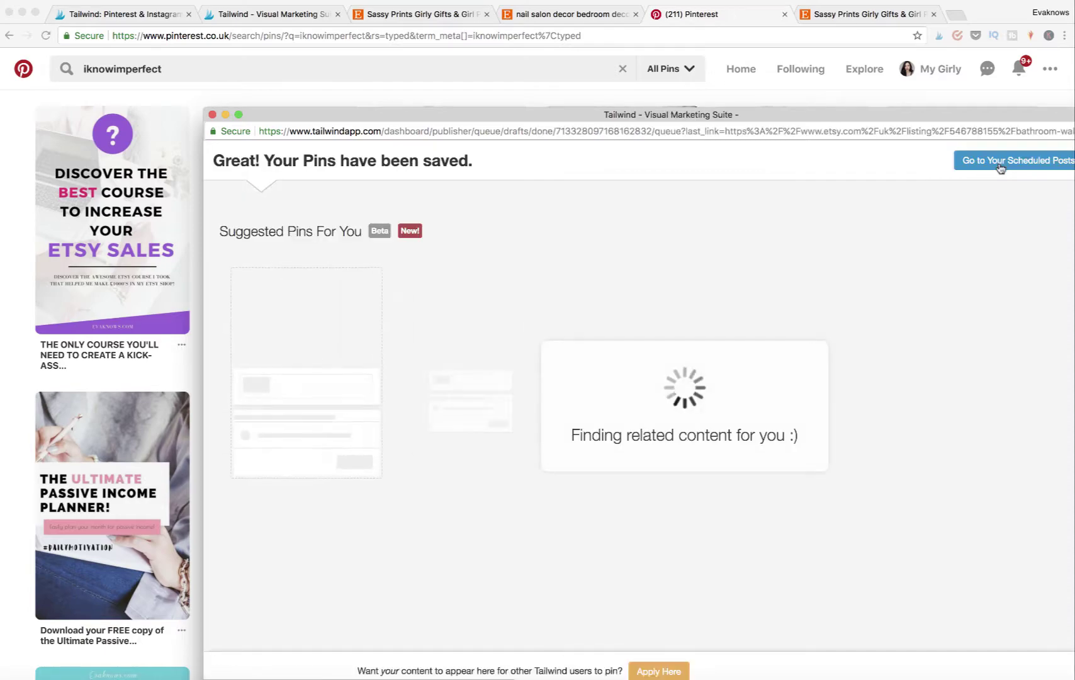
# Go to the scheduled posts and review how the queued pins and free time slots are spread over the coming days.
pyautogui.click(1001, 161)
pyautogui.scroll(-3, 932, 355)
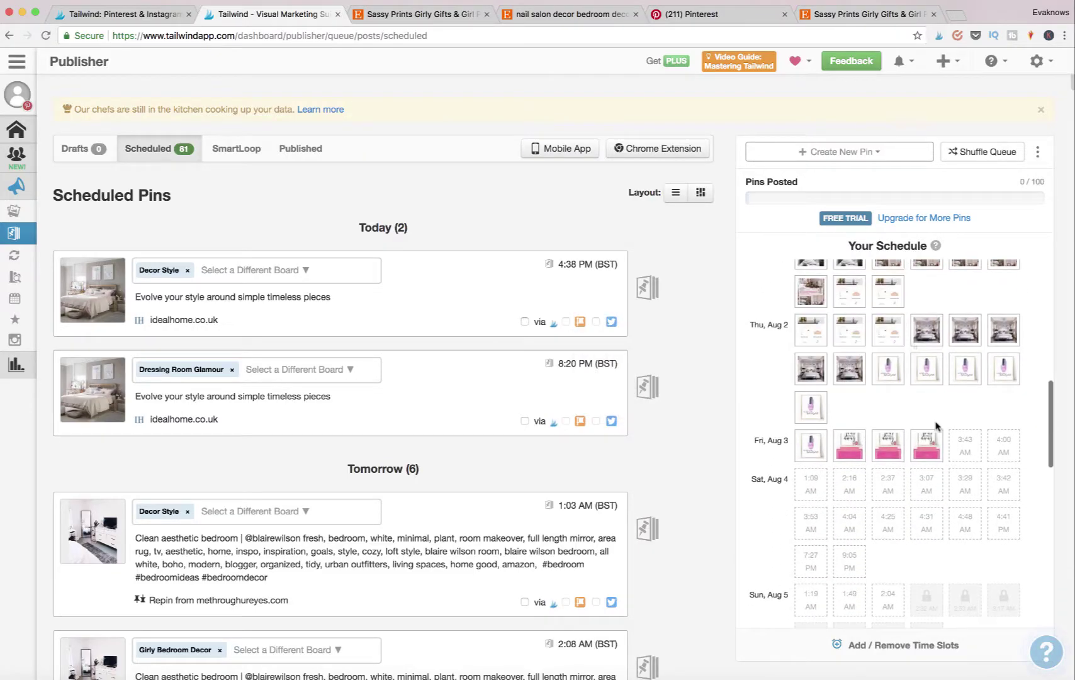
pyautogui.scroll(10, 912, 437)
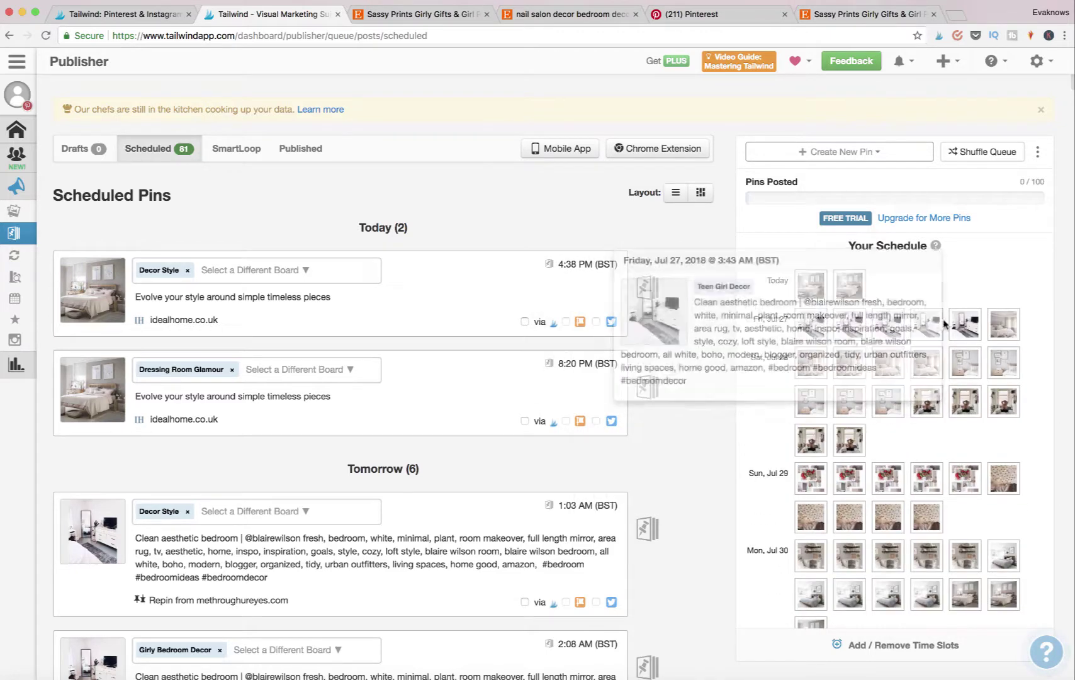
pyautogui.moveTo(885, 324)
pyautogui.scroll(-5, 912, 377)
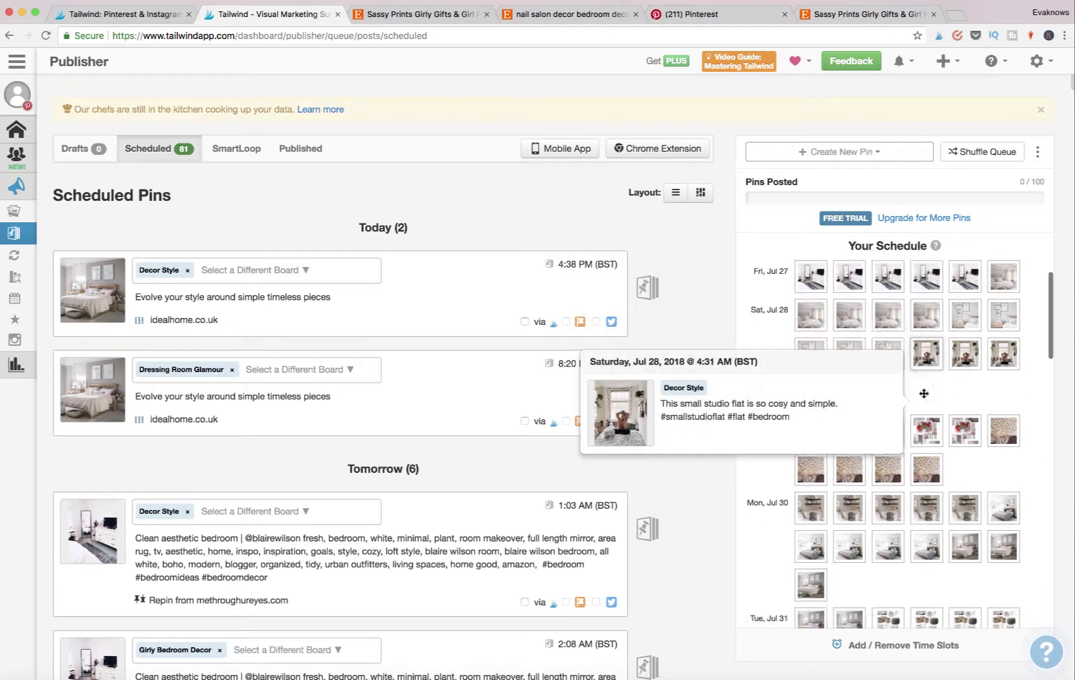
pyautogui.scroll(-2, 923, 394)
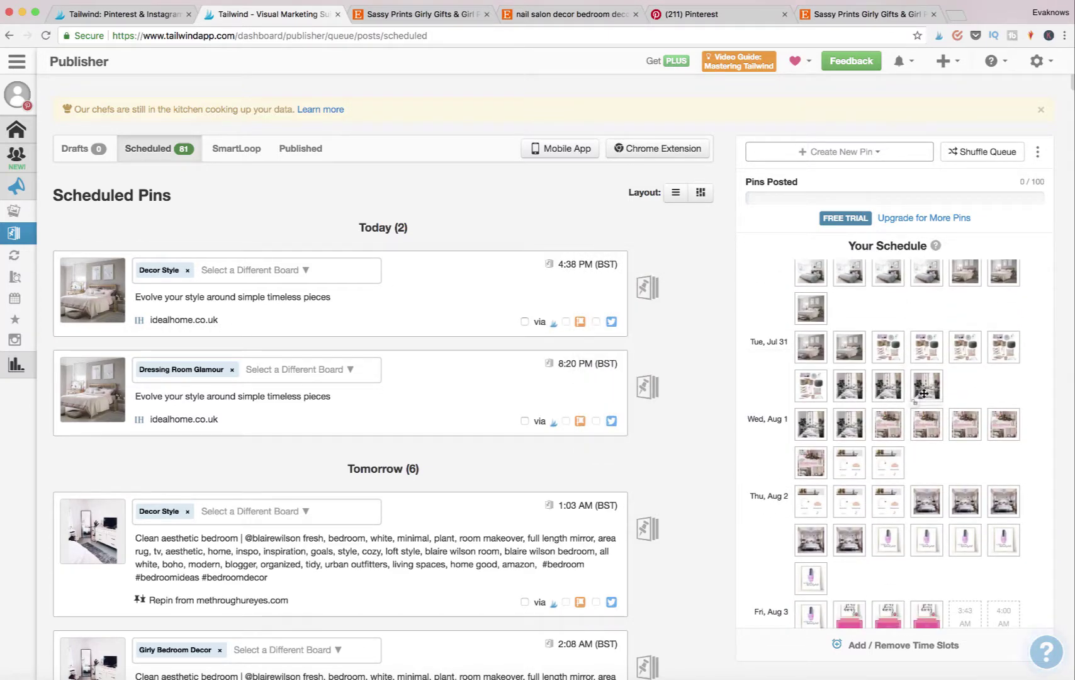
pyautogui.scroll(-4, 923, 394)
pyautogui.scroll(-3, 923, 393)
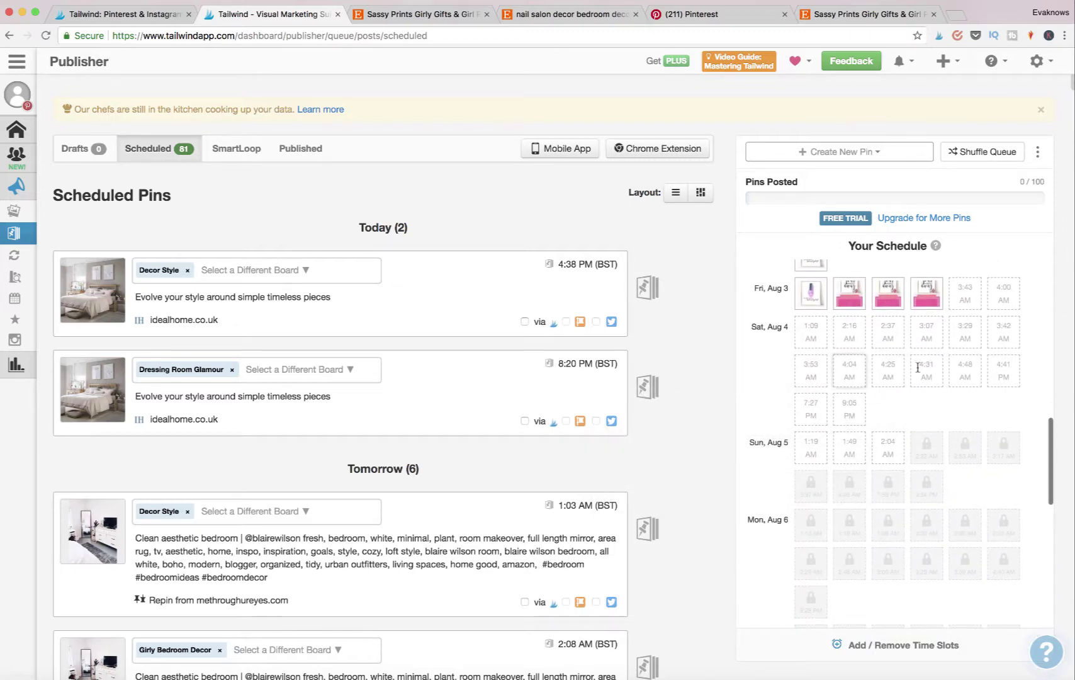
pyautogui.scroll(10, 856, 330)
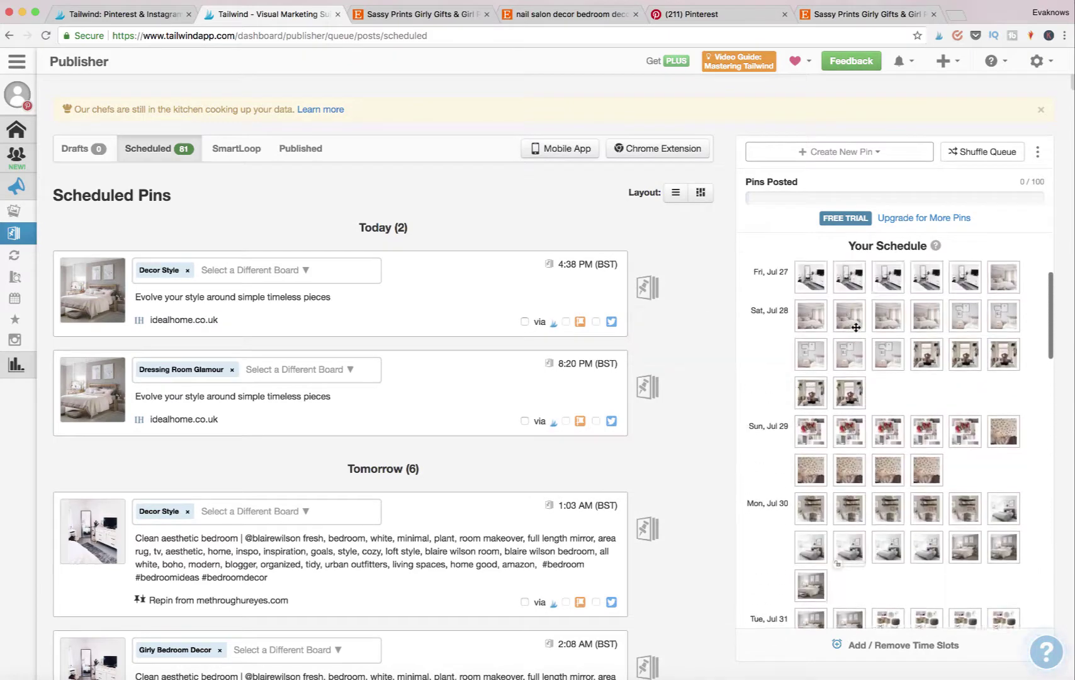
# Shuffle the queue of unlocked scheduled pins.
pyautogui.click(1049, 63)
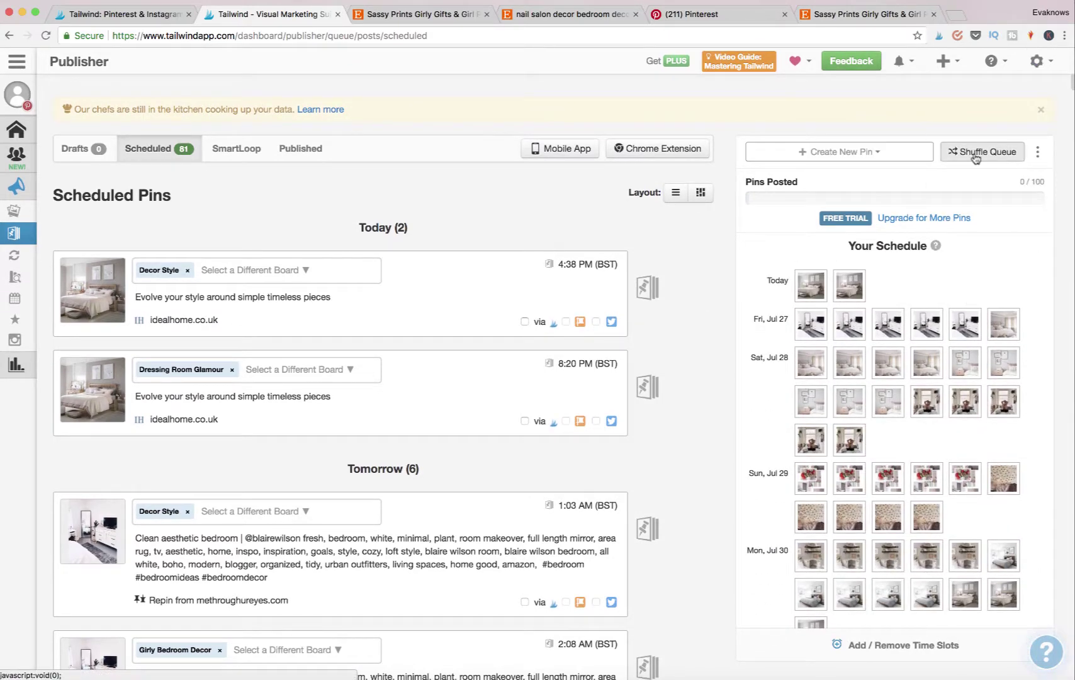
pyautogui.click(974, 153)
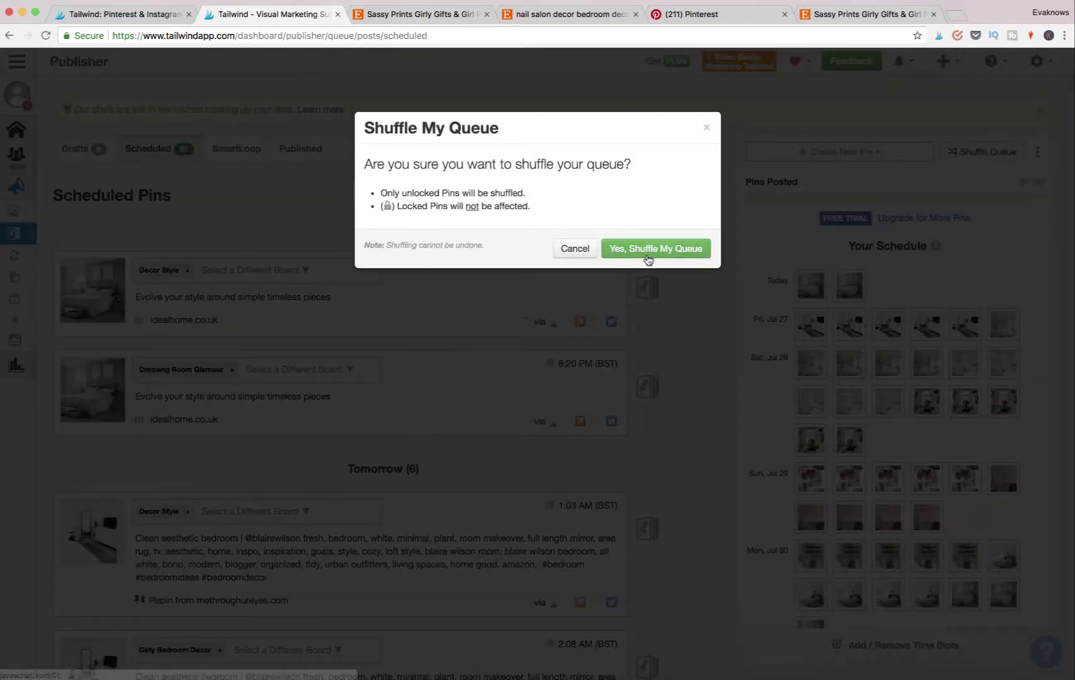
pyautogui.click(648, 248)
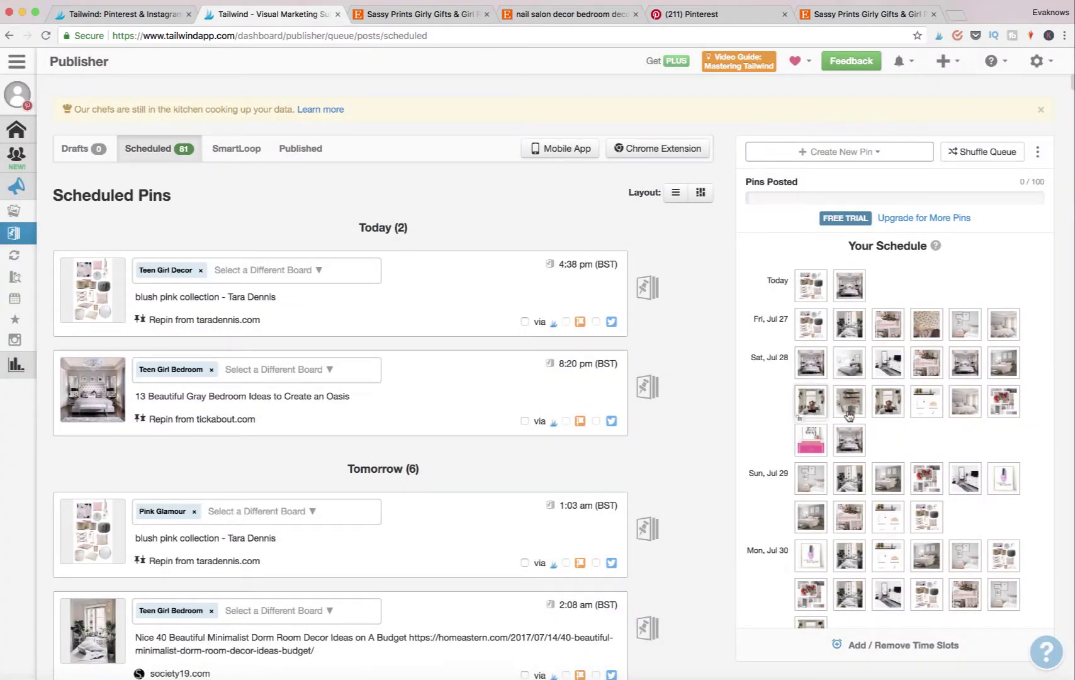
# Examine the new order of pins across the days of the shuffled schedule, previewing the Saturday, Jul 28 pin at 2:37 AM.
pyautogui.scroll(-5, 922, 377)
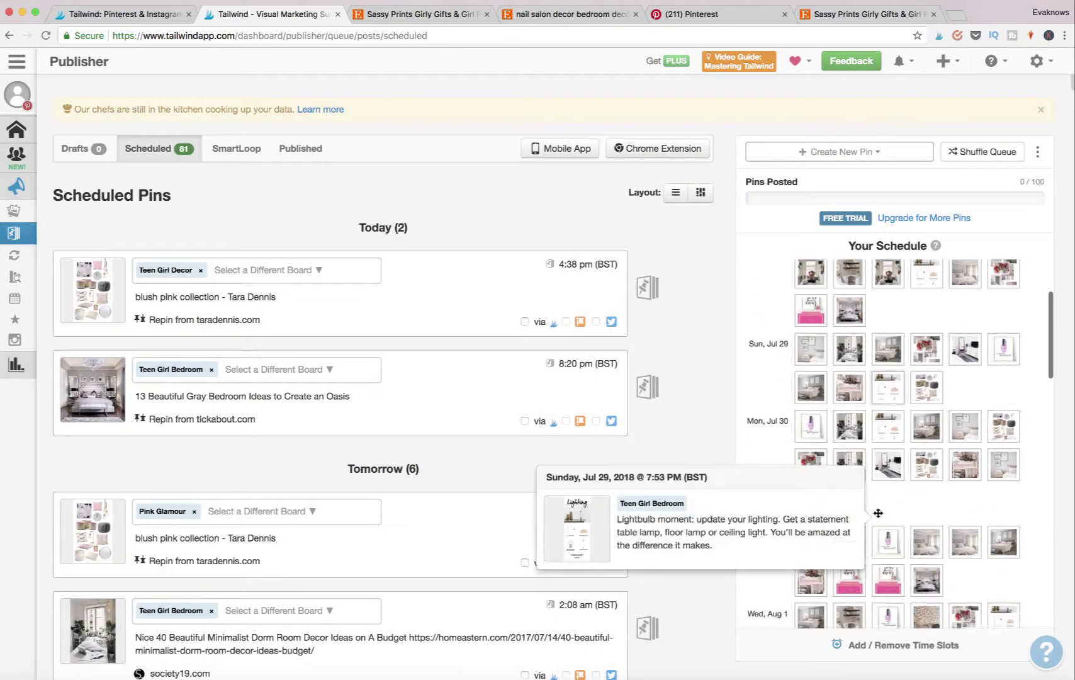
pyautogui.scroll(-3, 925, 356)
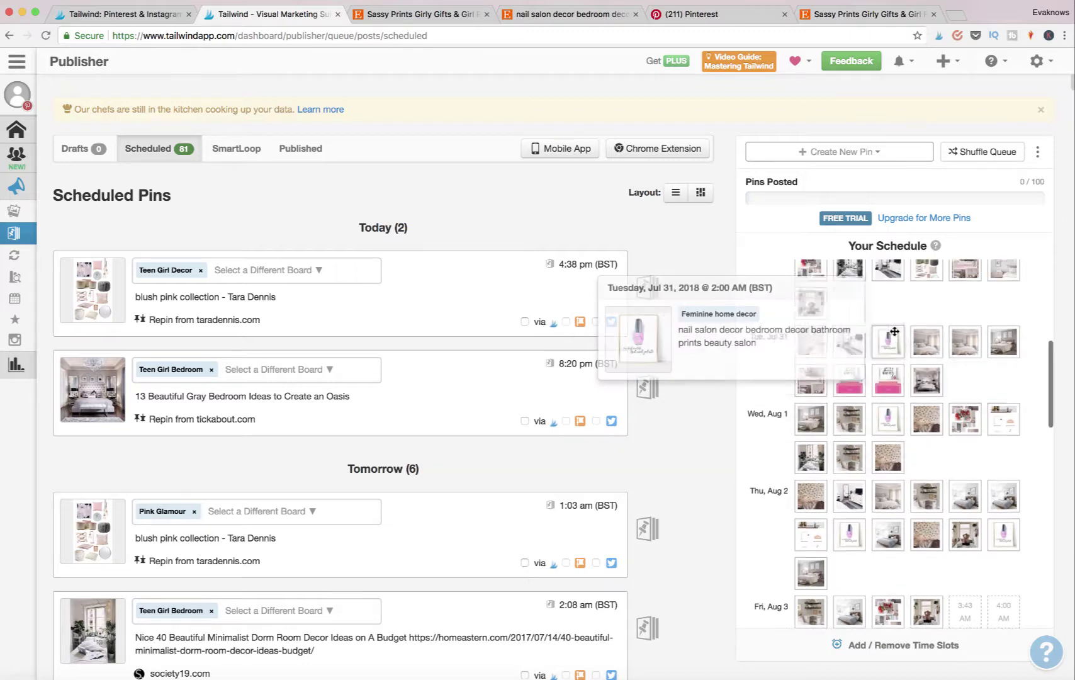
pyautogui.scroll(7, 897, 329)
pyautogui.scroll(4, 898, 328)
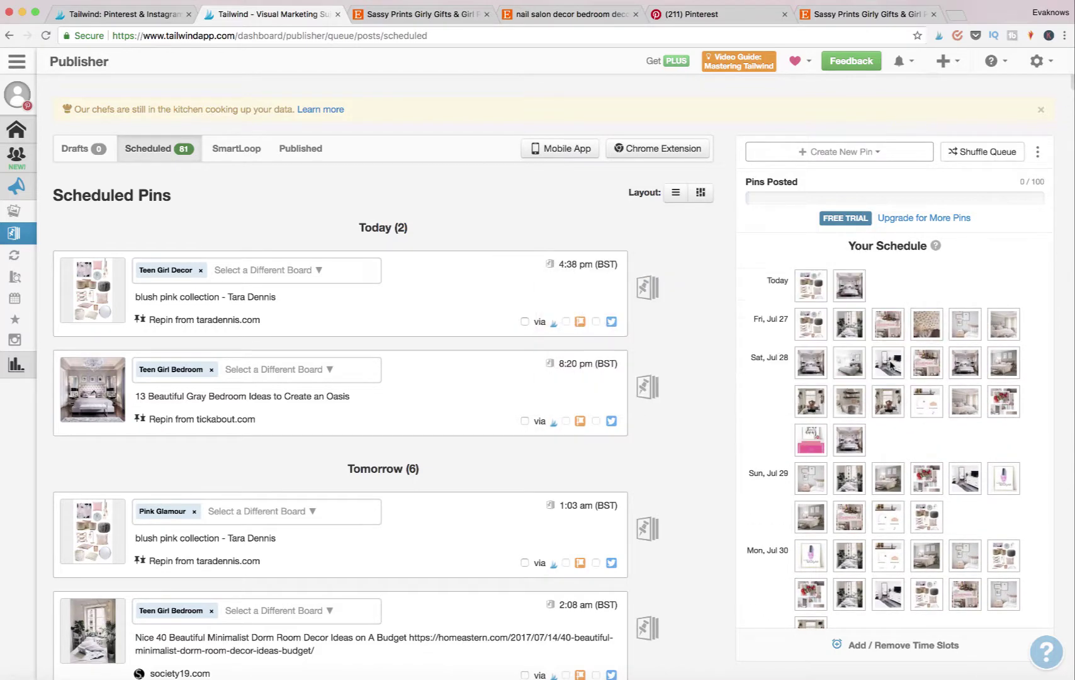
pyautogui.moveTo(890, 361)
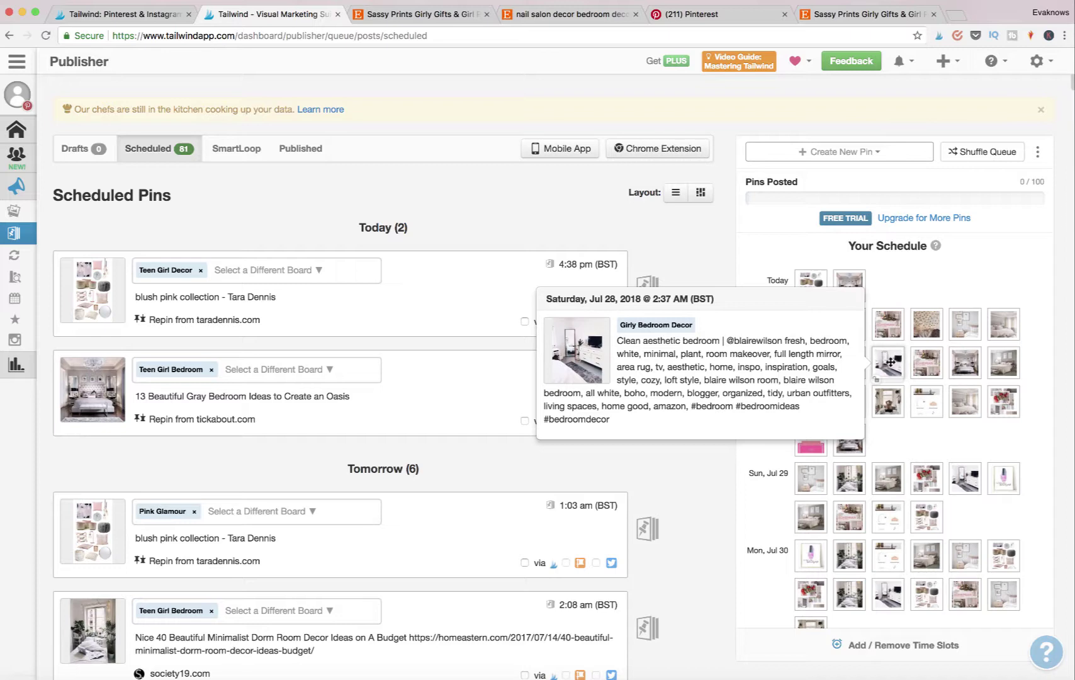
pyautogui.scroll(-2, 984, 275)
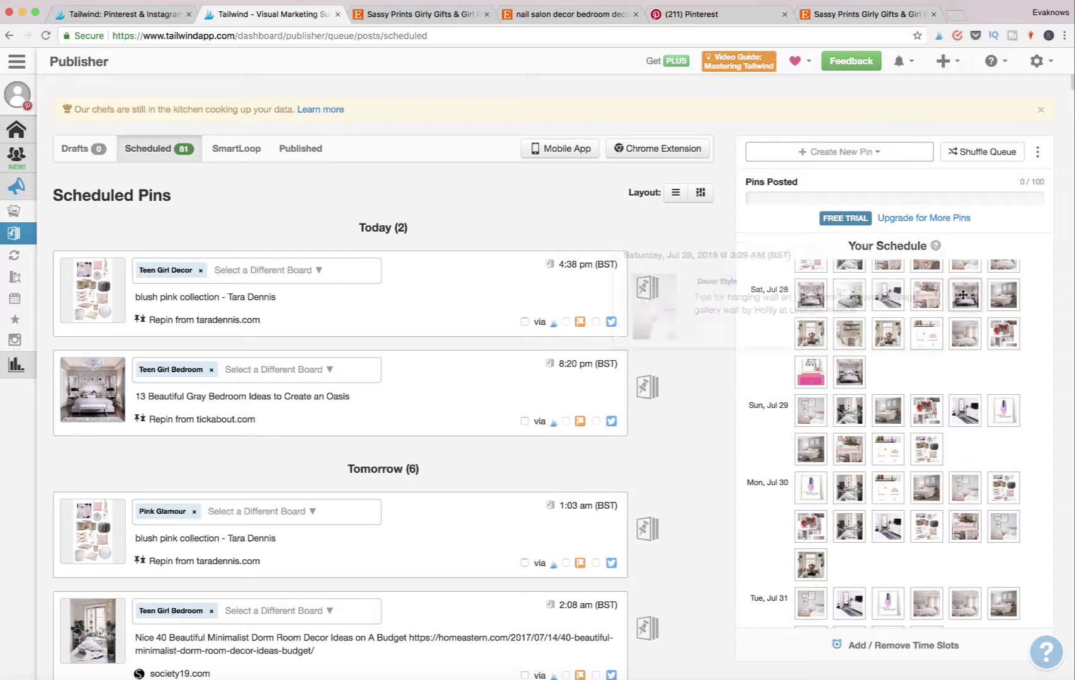
pyautogui.scroll(2, 979, 315)
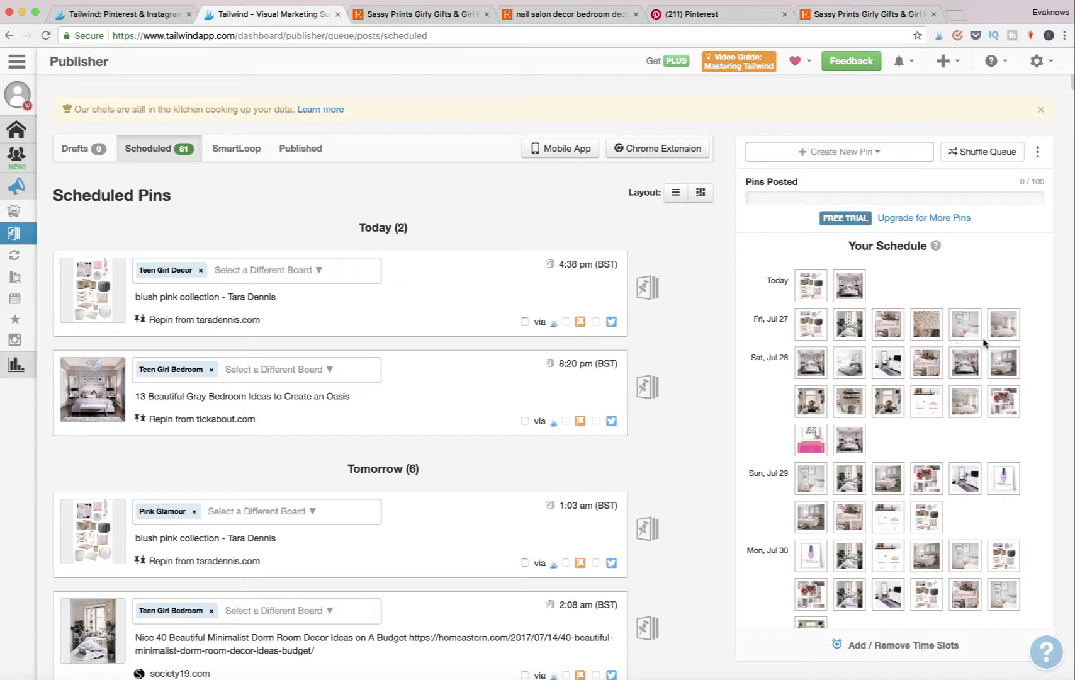
pyautogui.scroll(-5, 909, 414)
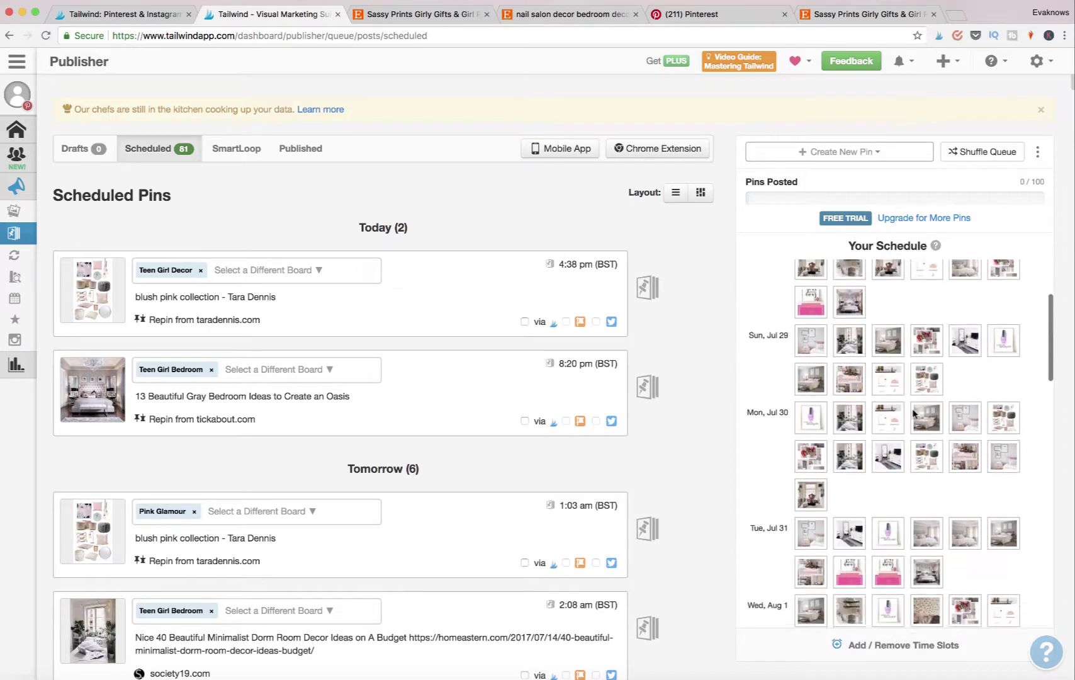
pyautogui.scroll(-5, 913, 413)
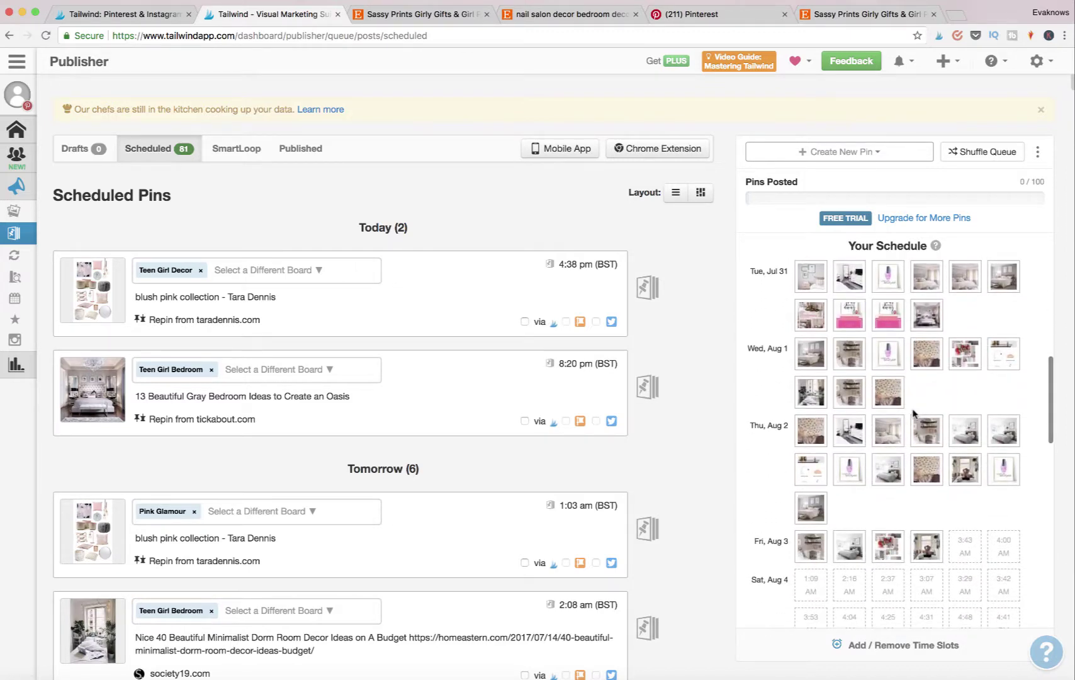
pyautogui.scroll(1, 909, 409)
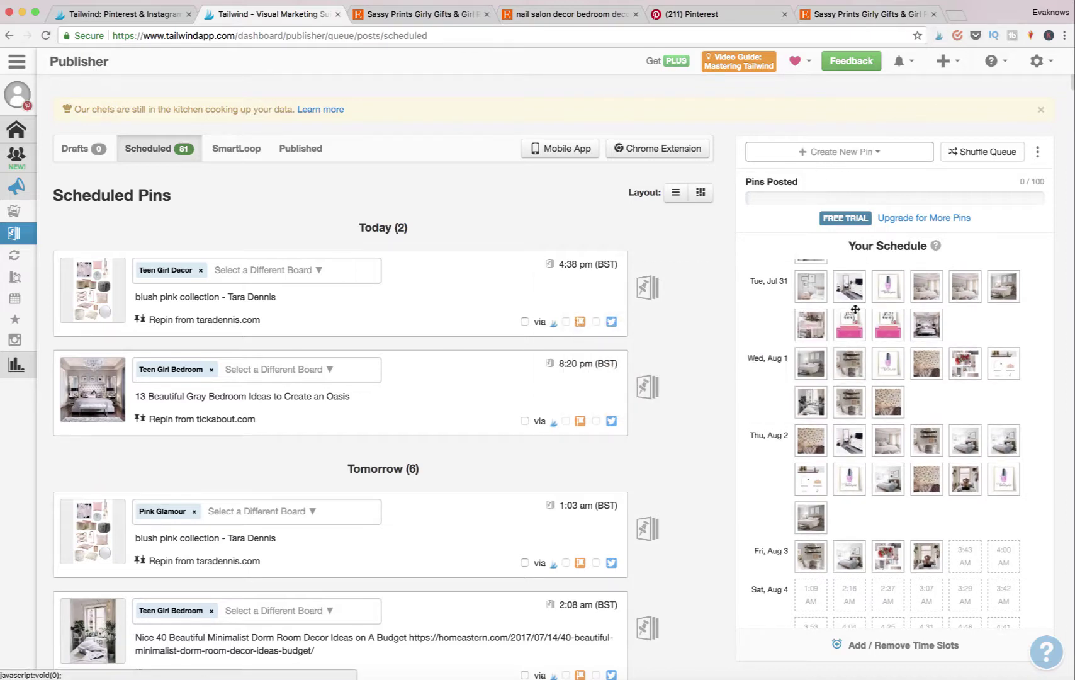
# Review the shuffled schedule across the coming days, from the last filled slots on Friday, Aug 3 back to today's pins.
pyautogui.moveTo(842, 383)
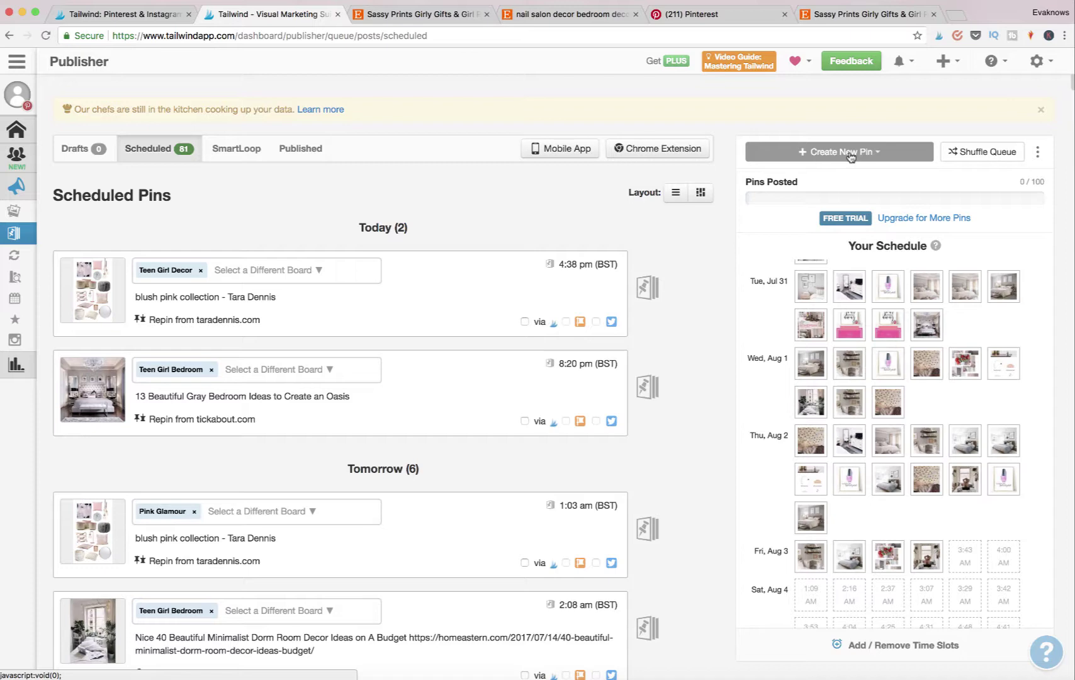
pyautogui.scroll(3, 900, 302)
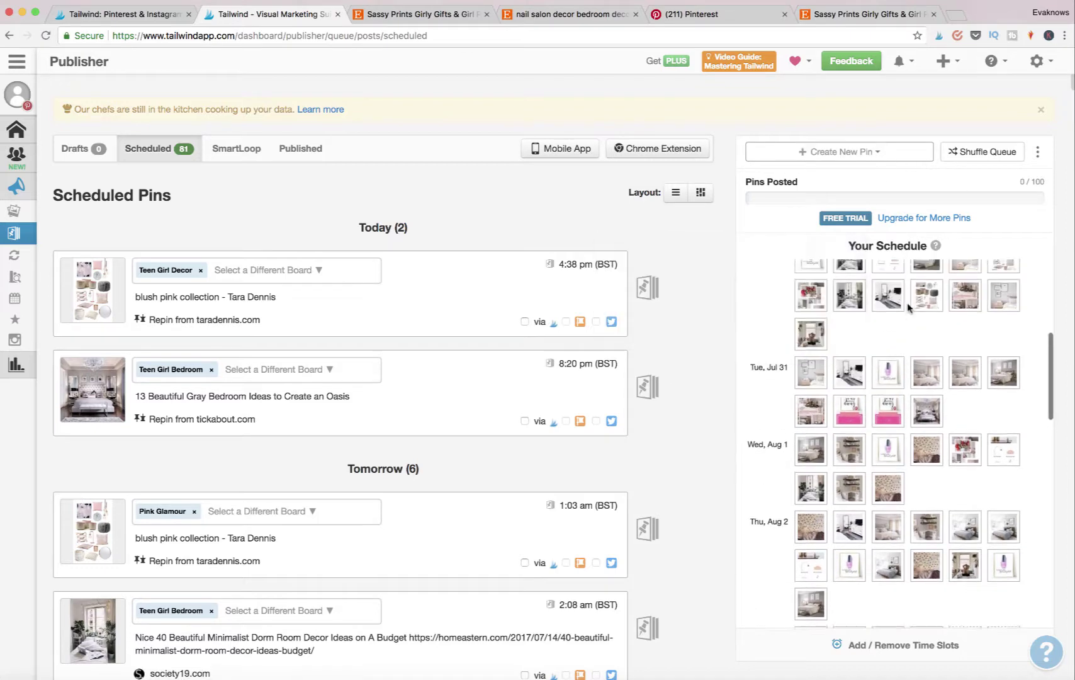
pyautogui.scroll(-5, 908, 307)
pyautogui.scroll(12, 820, 258)
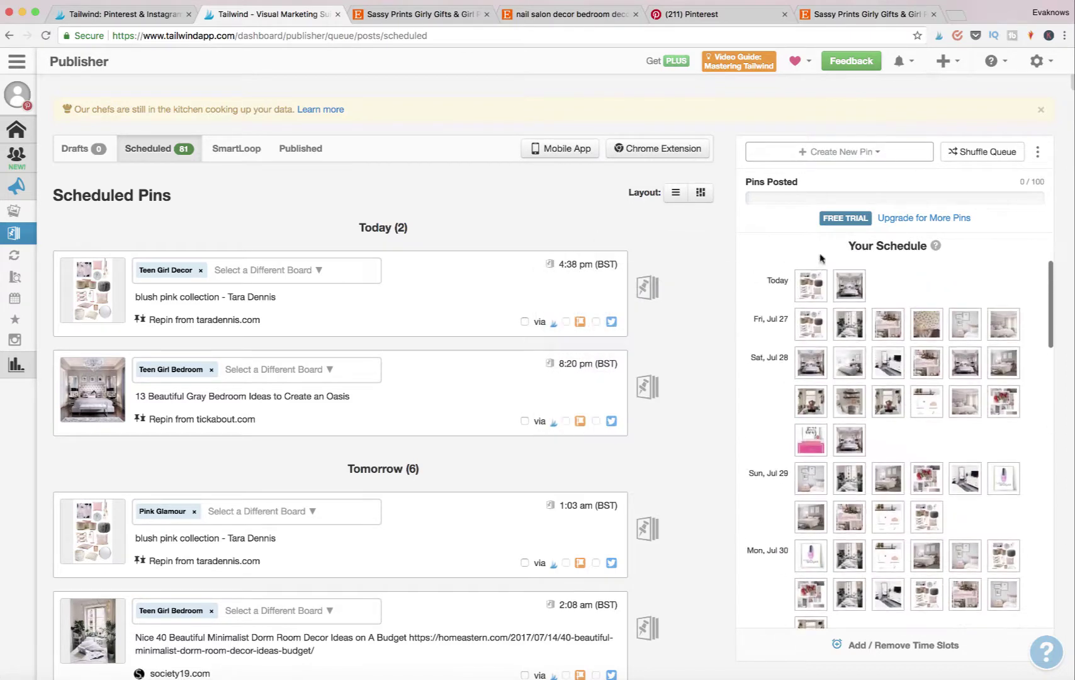
pyautogui.moveTo(873, 343)
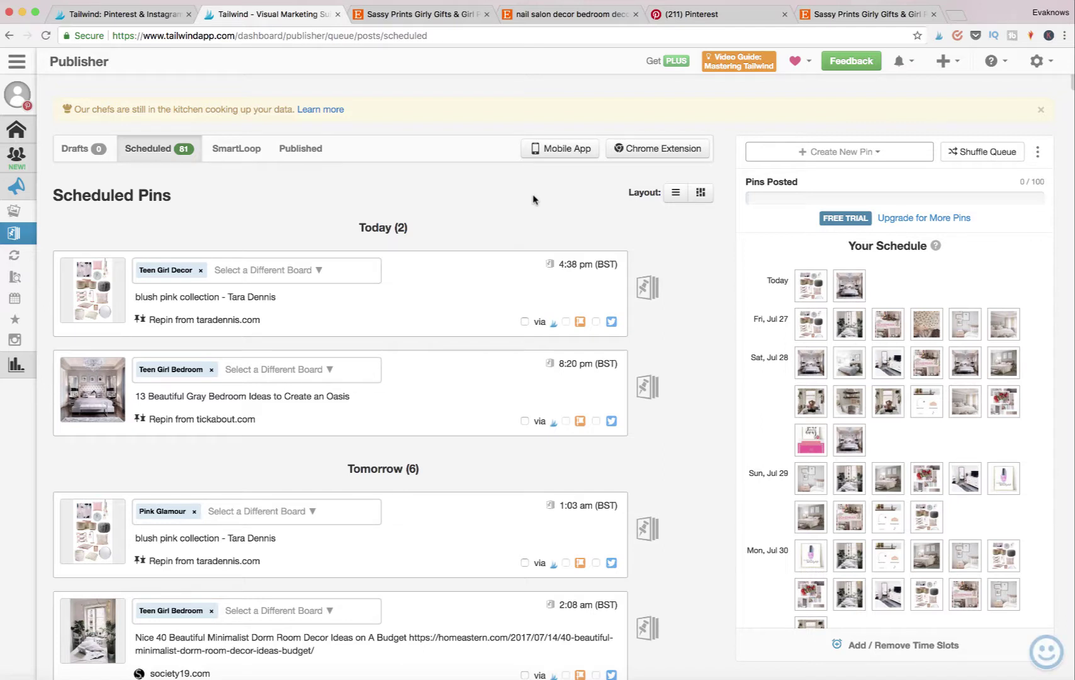
# Switch to the My Girly Shop profile on Pinterest and look over its boards, including the empty ones awaiting scheduled pins.
pyautogui.click(692, 14)
pyautogui.scroll(-3, 511, 158)
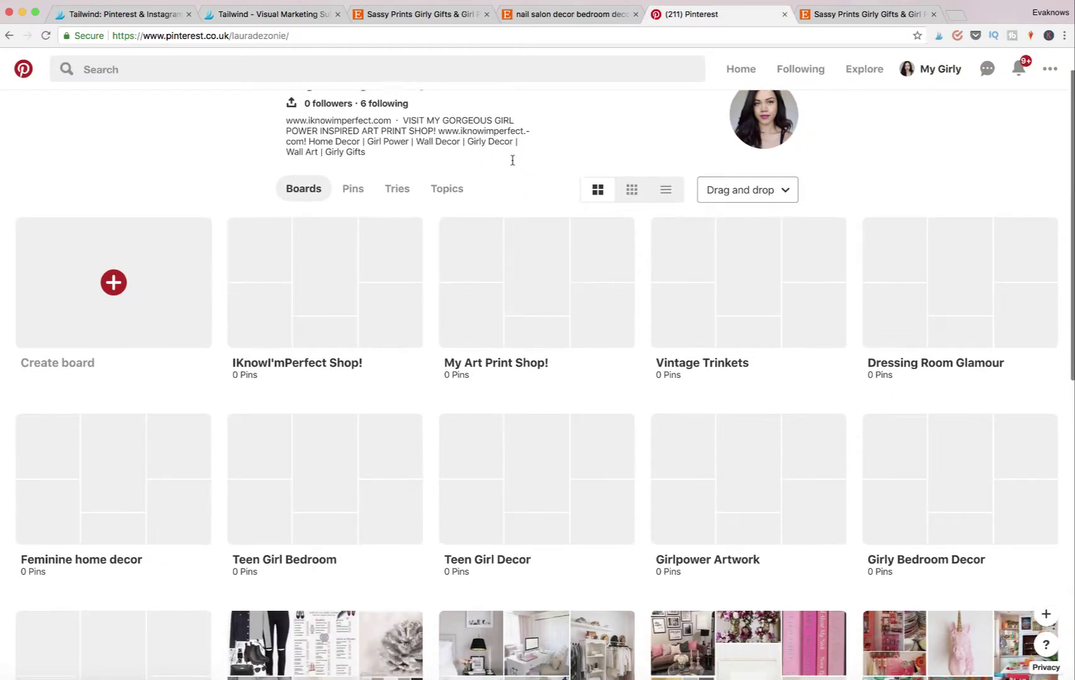
pyautogui.scroll(-2, 512, 164)
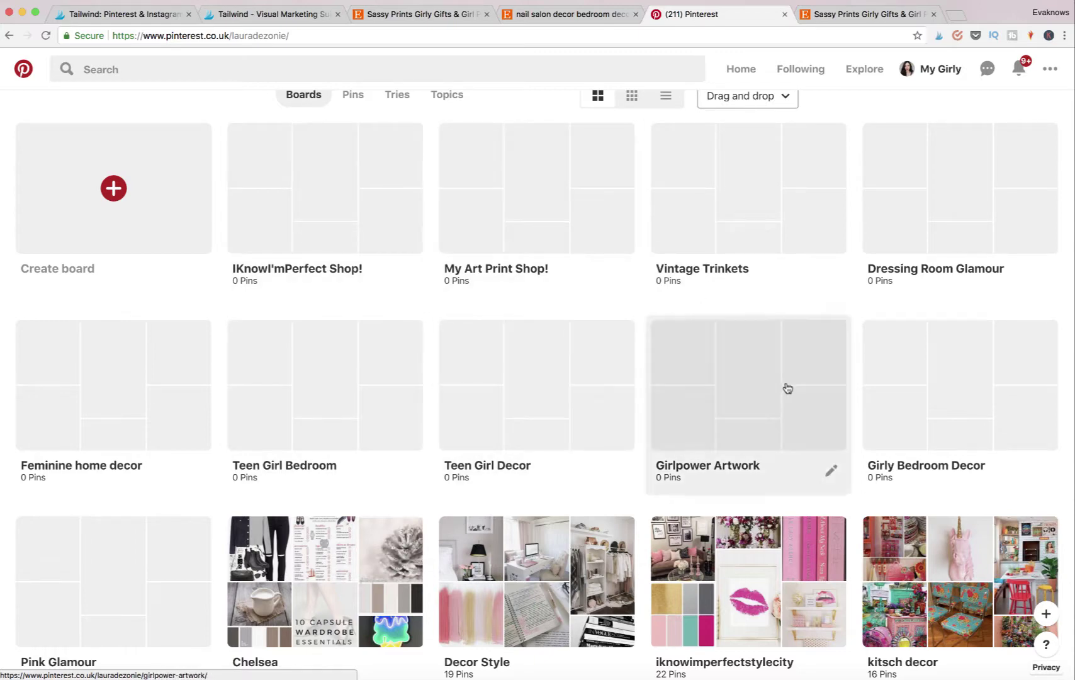
pyautogui.scroll(-1, 689, 499)
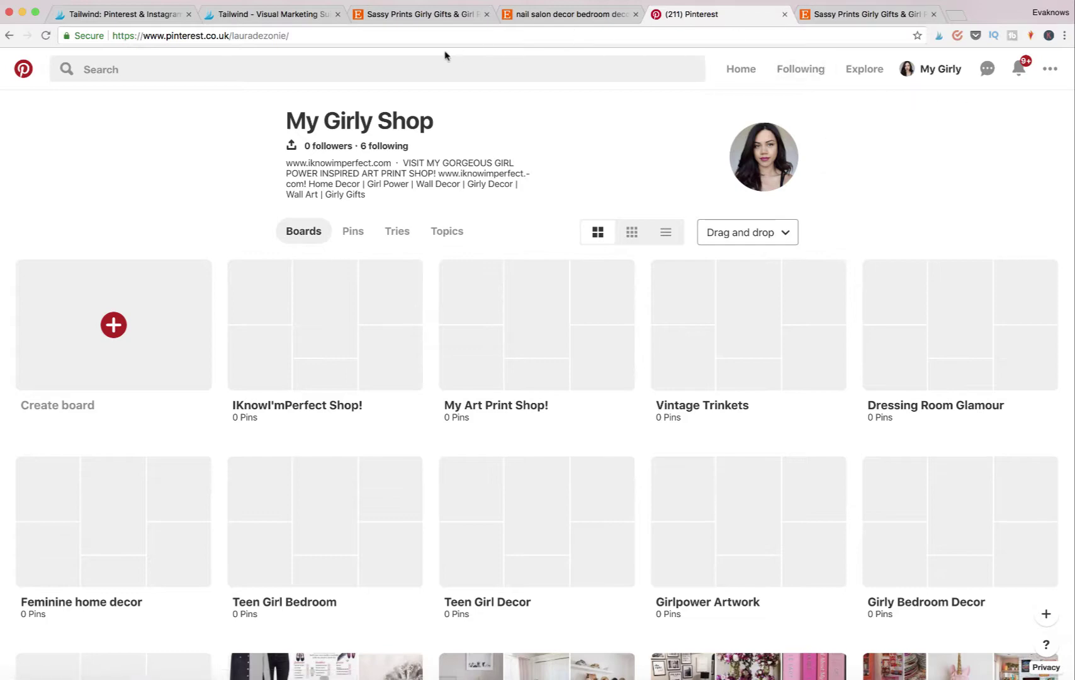
# Return to Tailwind's scheduled posts and check the queue from today through the free and locked slots of early August.
pyautogui.click(289, 15)
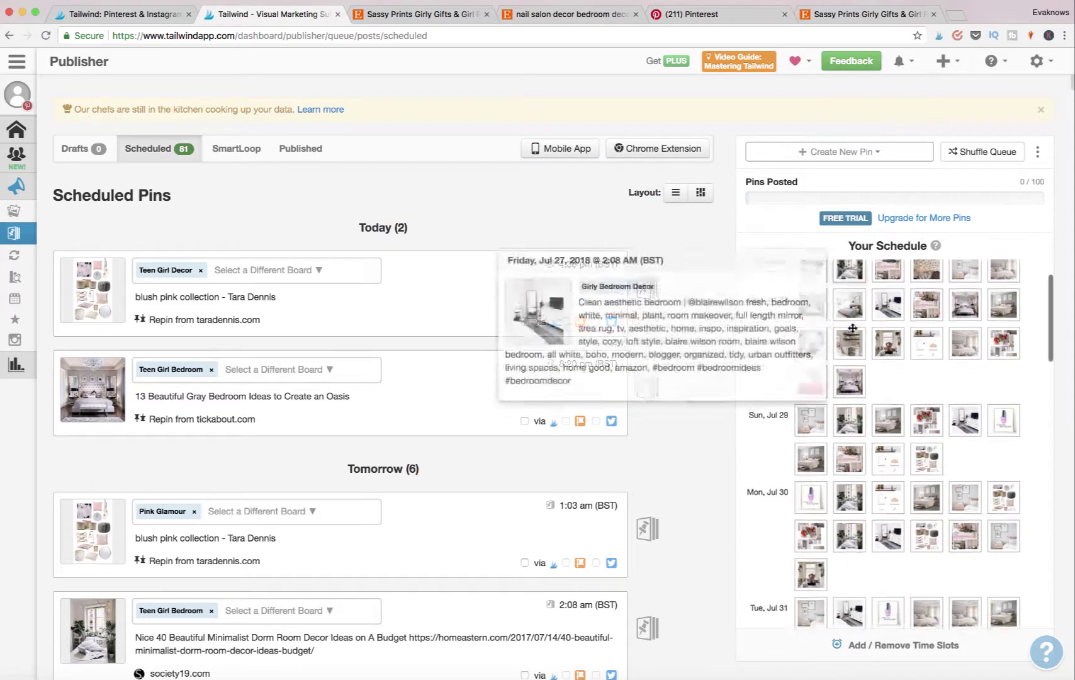
pyautogui.scroll(-5, 852, 327)
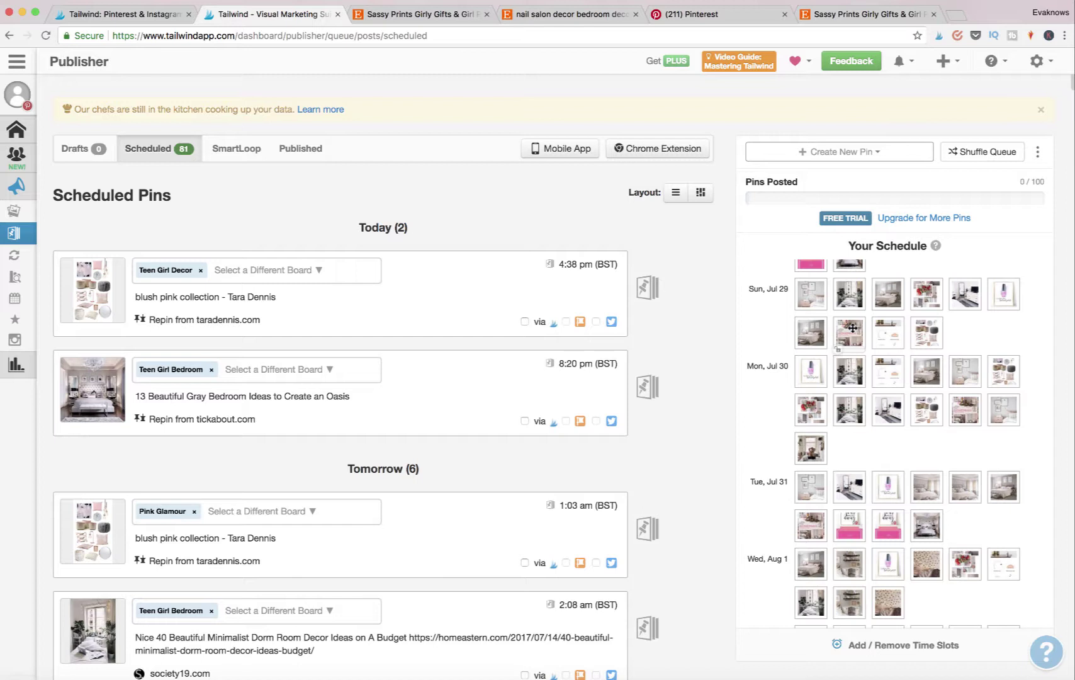
pyautogui.scroll(-10, 852, 327)
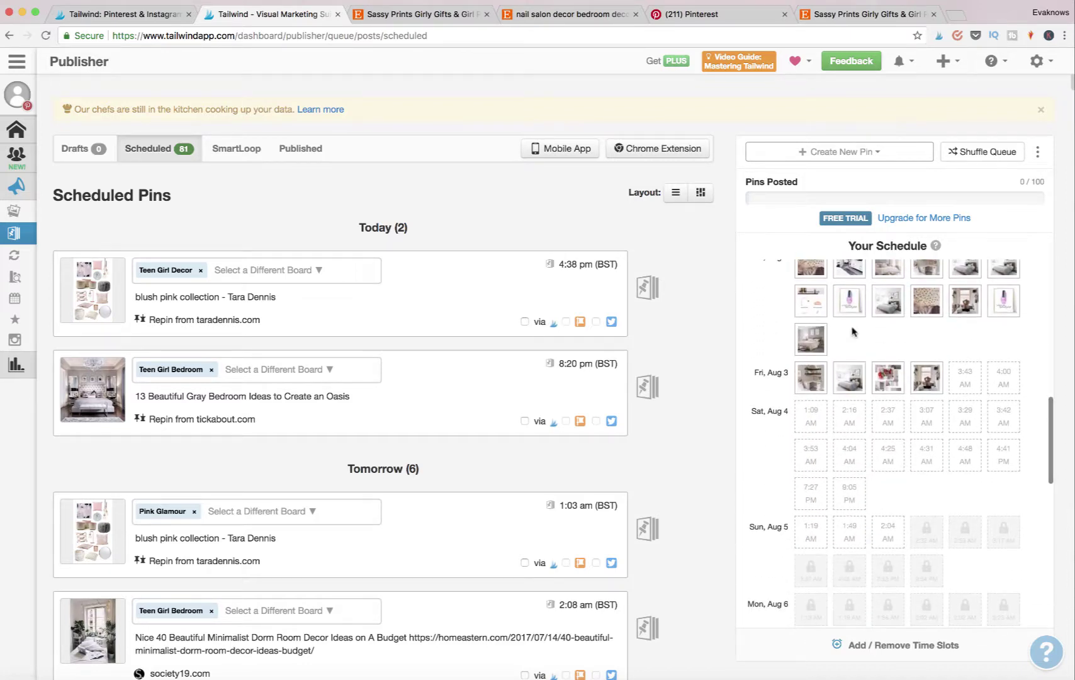
pyautogui.scroll(10, 852, 328)
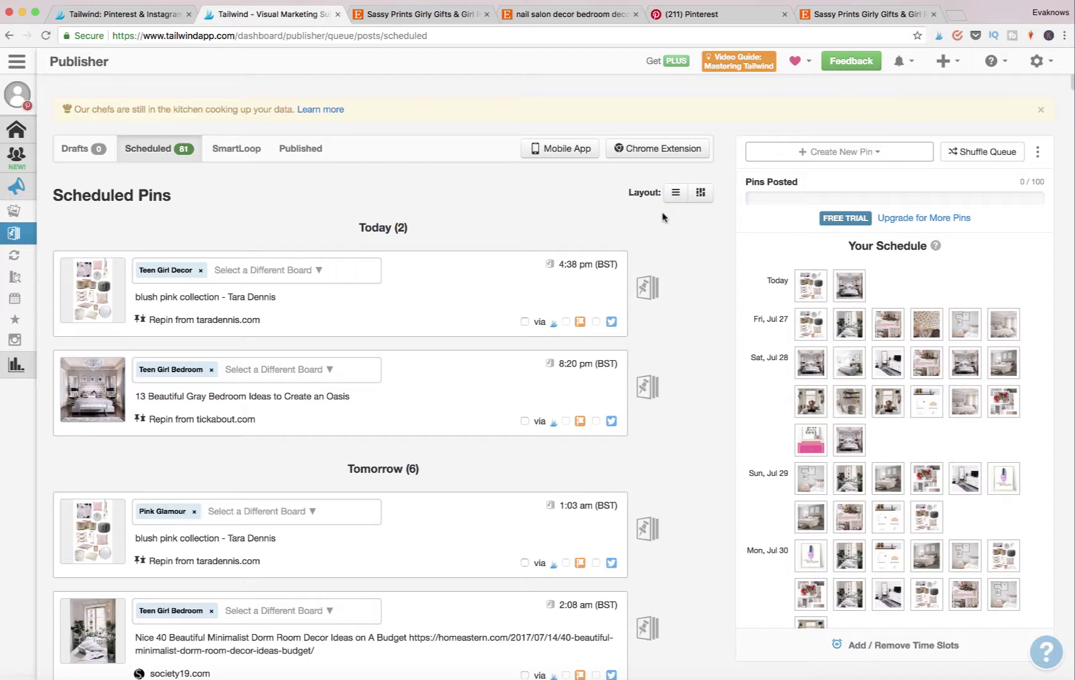
# Switch to the established IKnowI'mPerfect Pinterest profile and examine its header, description and mix of shop and decor pins.
pyautogui.moveTo(673, 294)
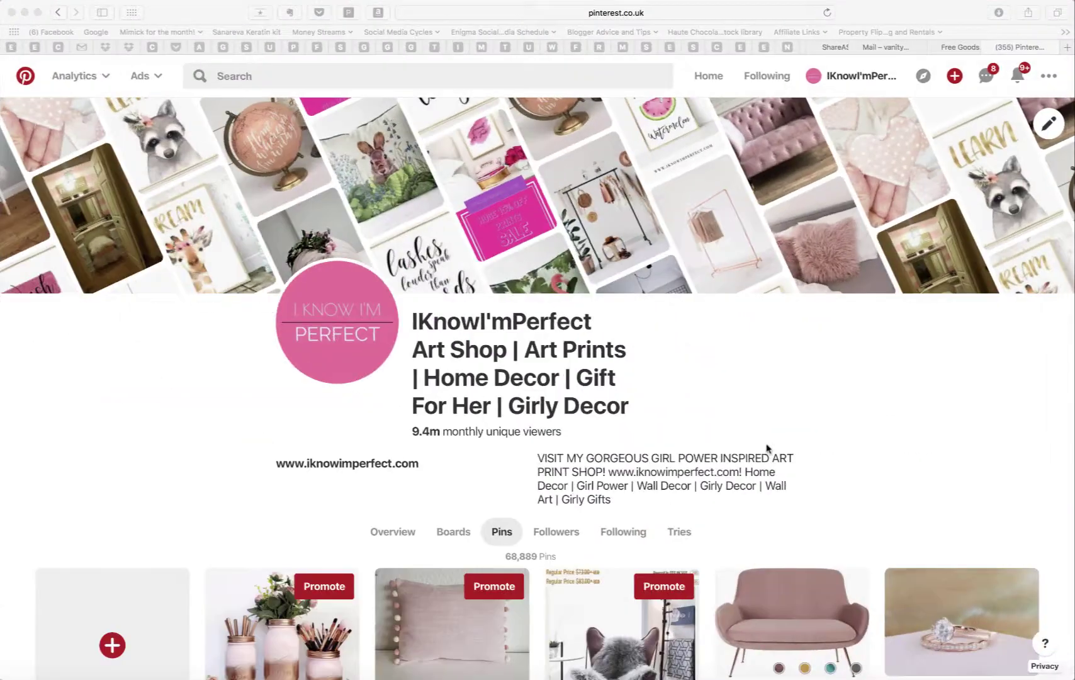
pyautogui.scroll(-10, 763, 444)
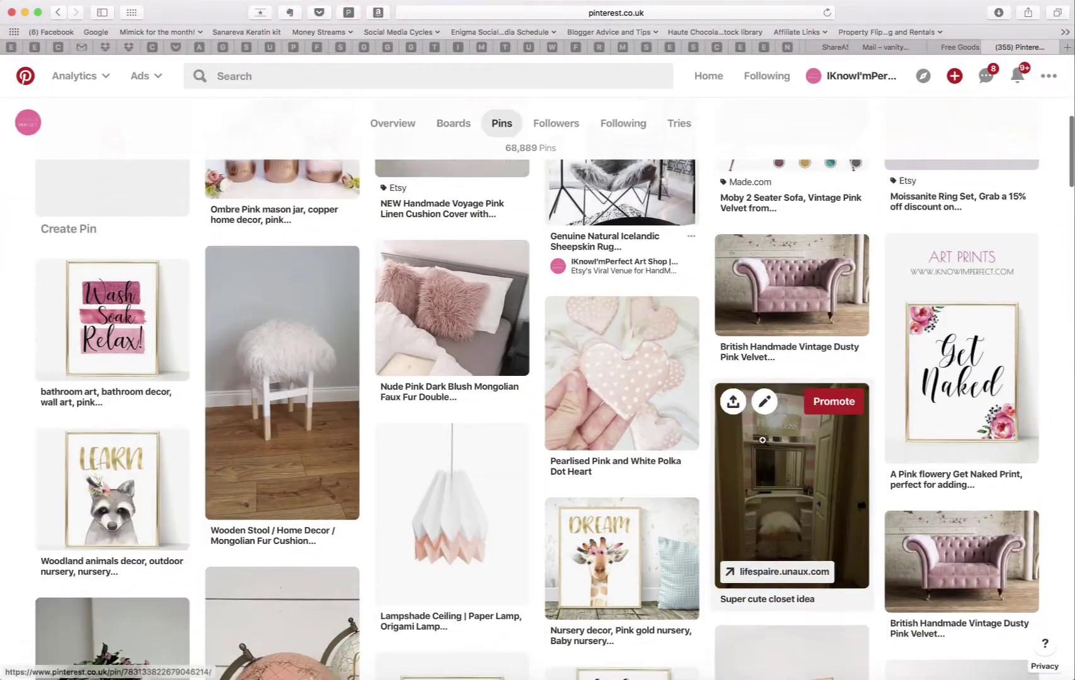
pyautogui.scroll(10, 763, 444)
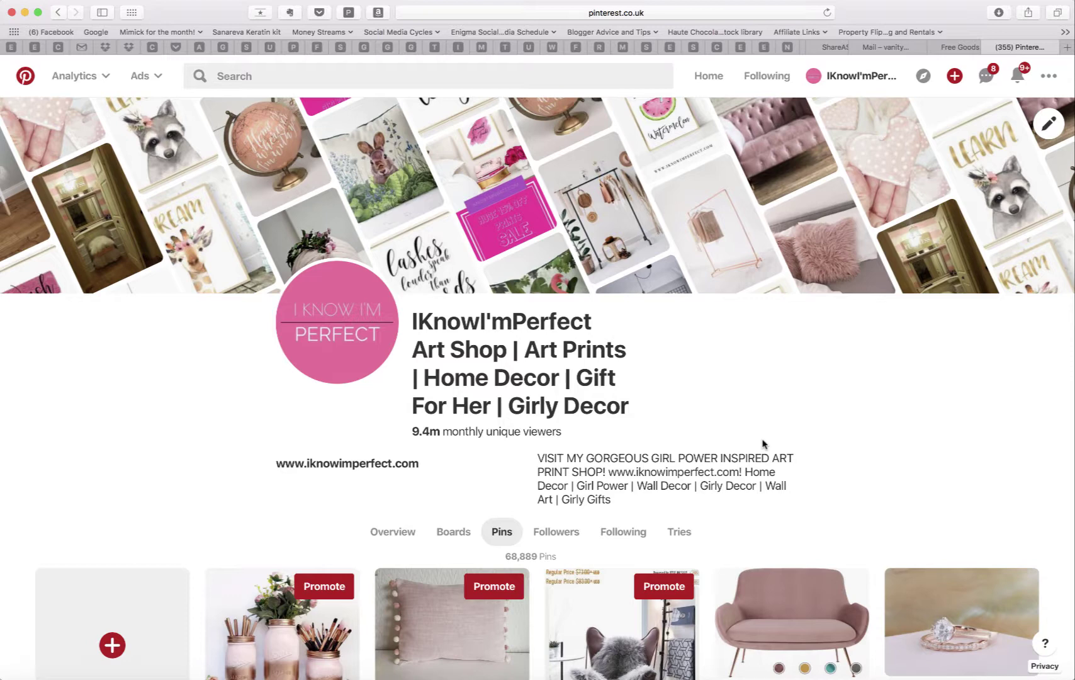
pyautogui.scroll(-1, 711, 423)
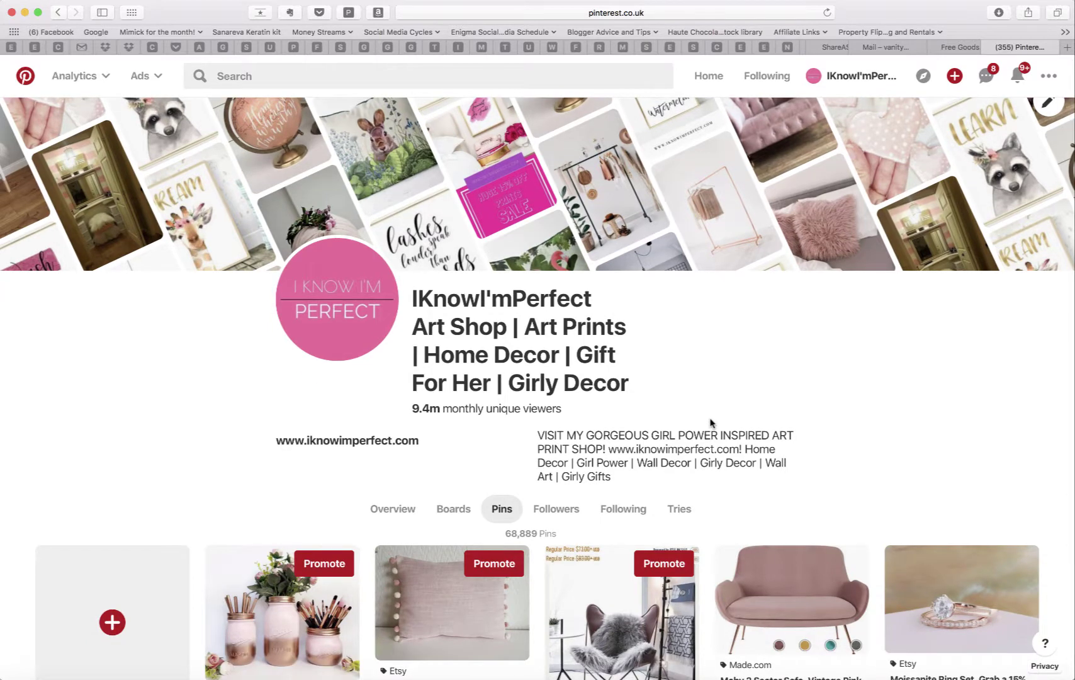
pyautogui.scroll(1, 711, 423)
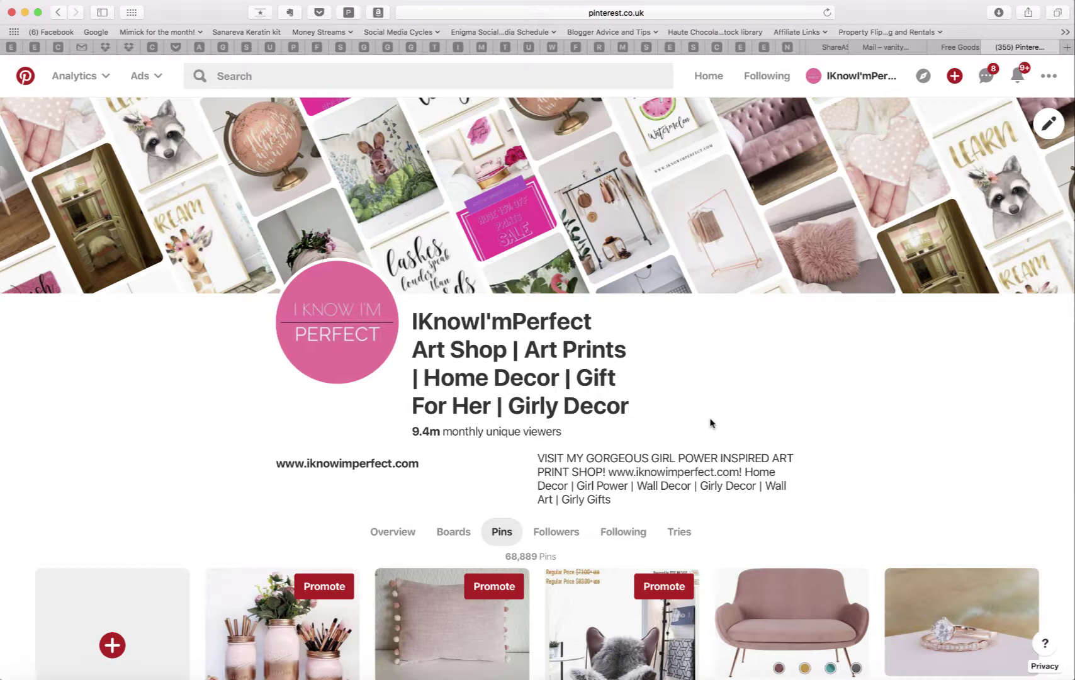
pyautogui.scroll(-10, 711, 423)
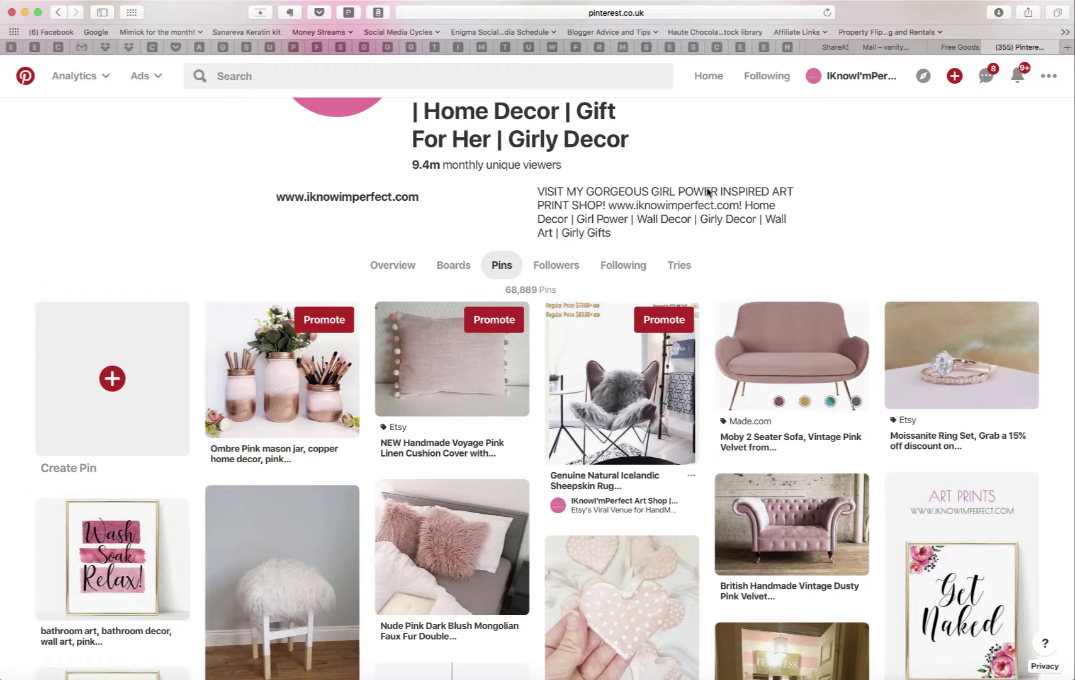
pyautogui.scroll(7, 352, 203)
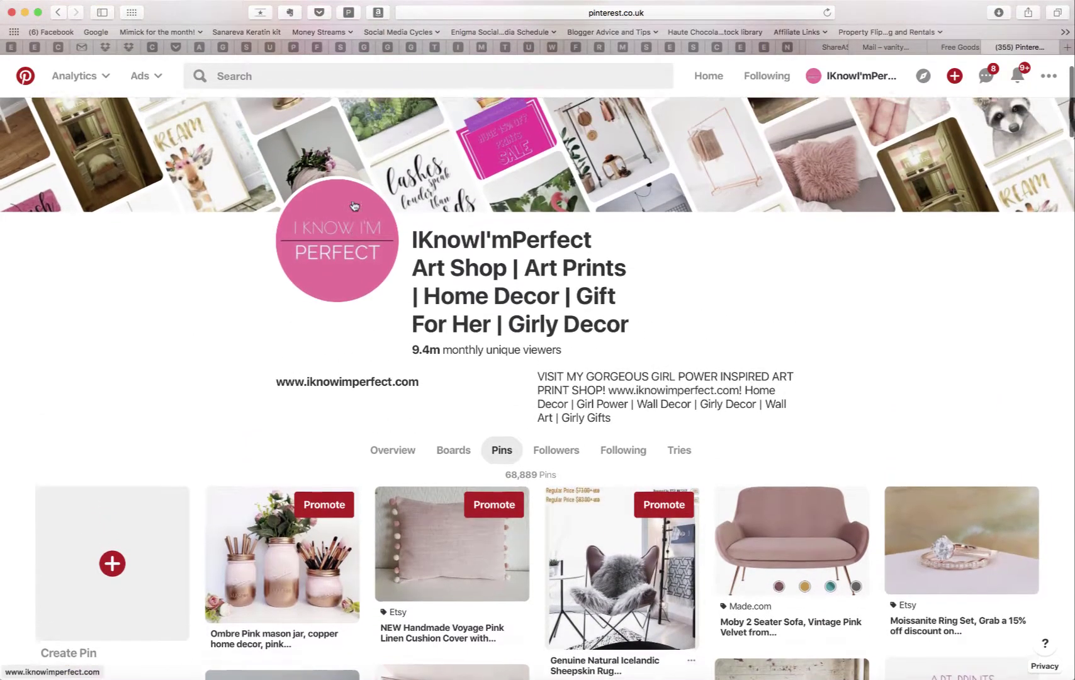
pyautogui.scroll(3, 354, 206)
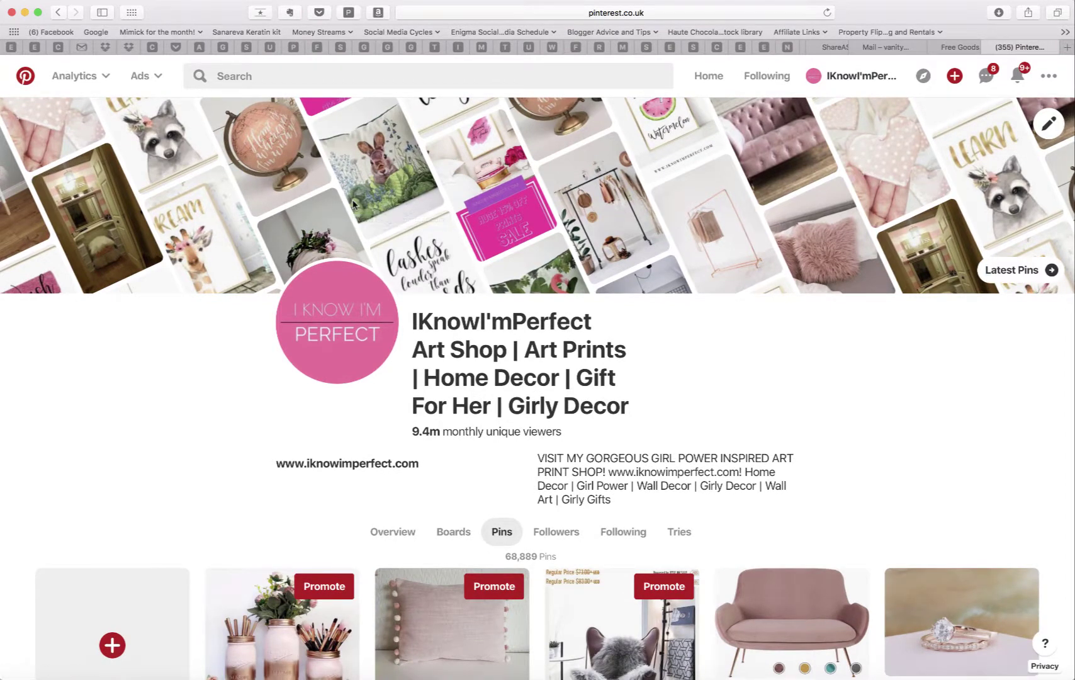